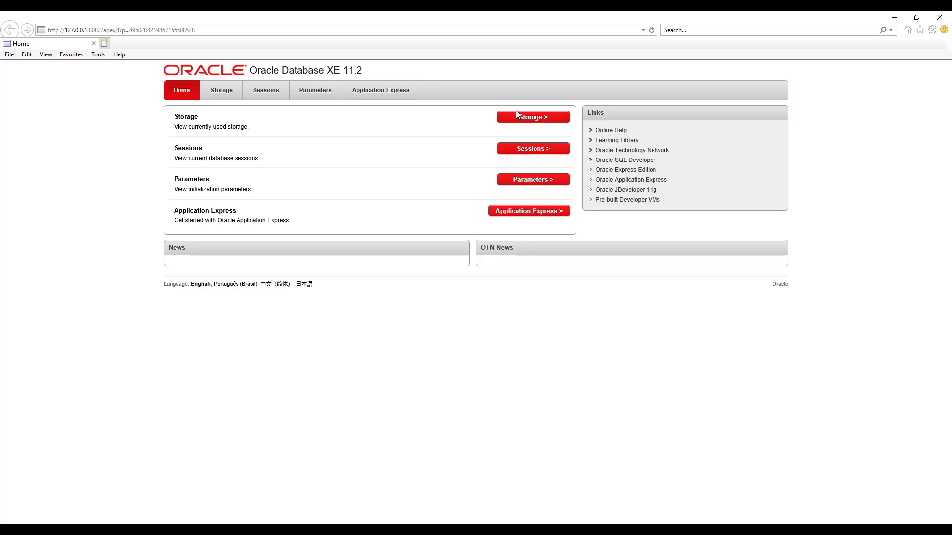
Sign in to the XE admin pages as SYSTEM and open the Application Express workspace form.
{"action": "left_click", "coordinate": [517, 119]}
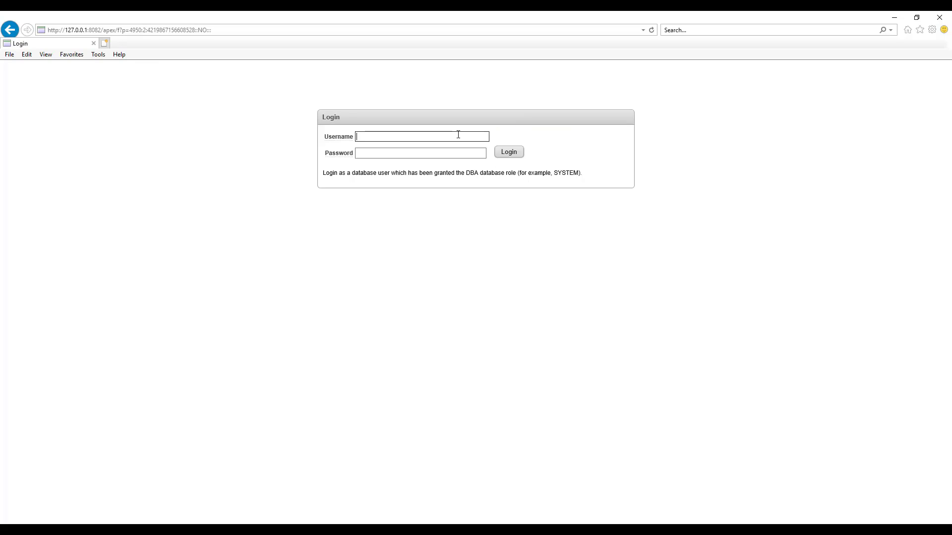
{"action": "type", "text": "SYSTEM"}
{"action": "key", "text": "Tab"}
{"action": "type", "text": "••••••••••"}
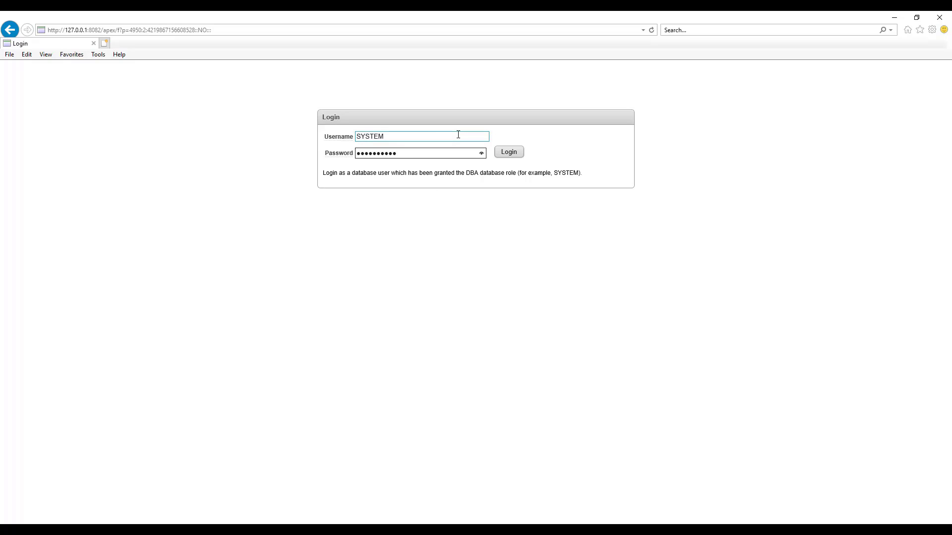
{"action": "left_click", "coordinate": [512, 155]}
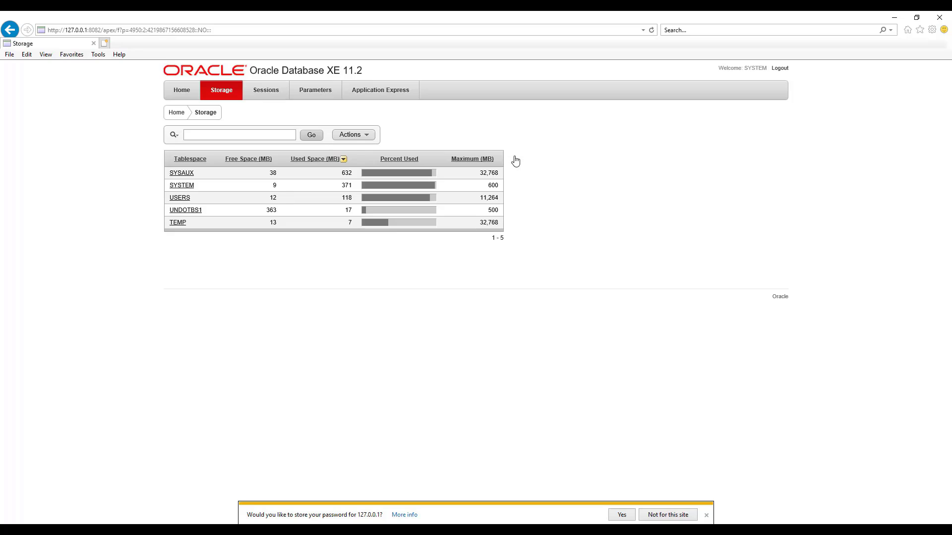
{"action": "left_click", "coordinate": [690, 514]}
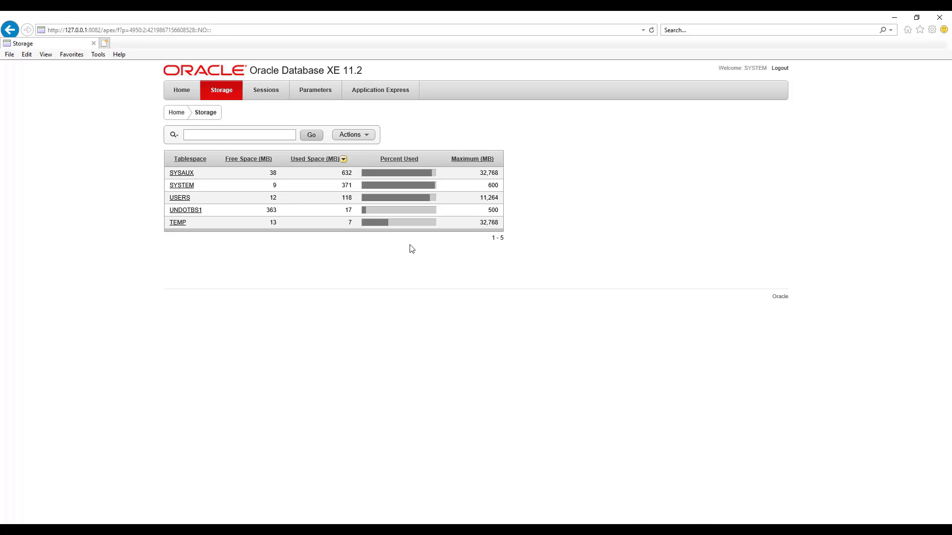
{"action": "left_click", "coordinate": [387, 89]}
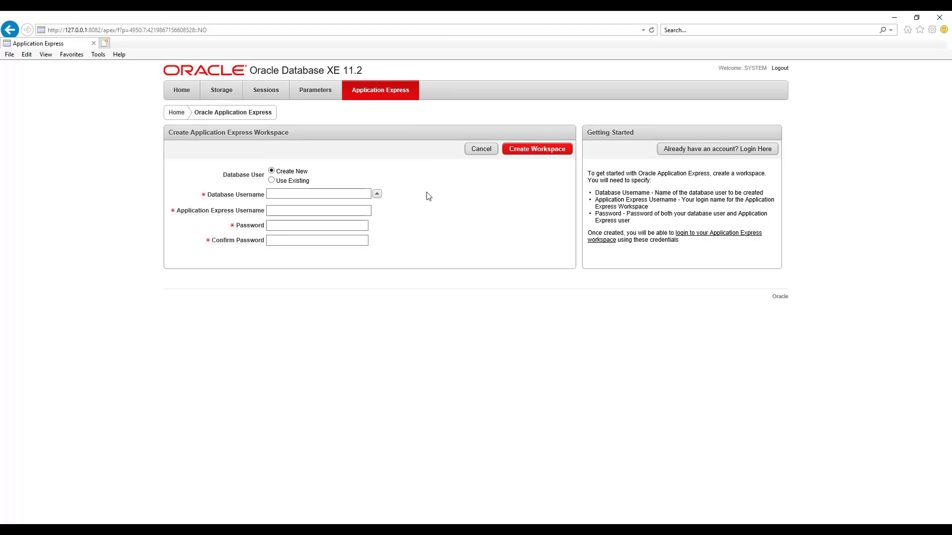
Create workspace TOSCAUSER with database and Application Express user ToscaUser and its password.
{"action": "left_click", "coordinate": [315, 193]}
{"action": "type", "text": "ToscaUser"}
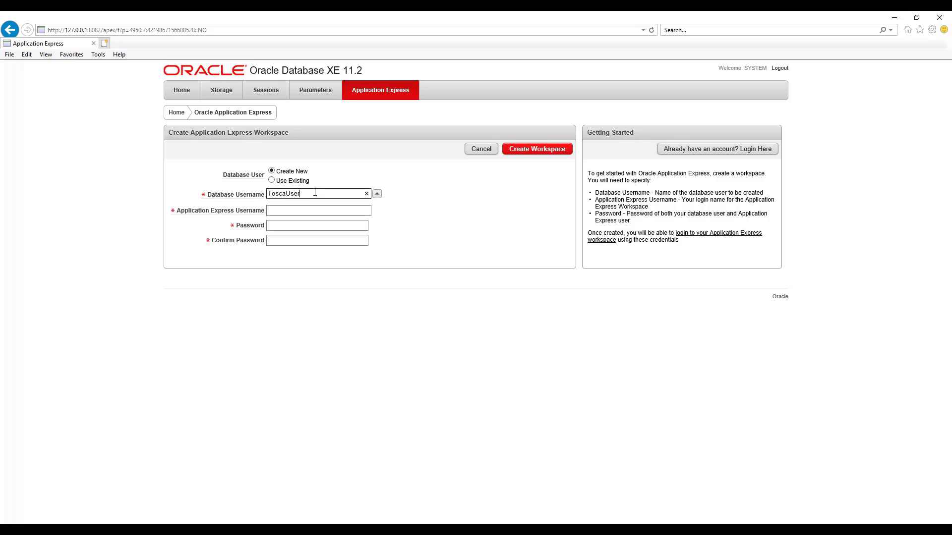
{"action": "key", "text": "Tab"}
{"action": "left_click", "coordinate": [292, 210]}
{"action": "type", "text": "Tosca"}
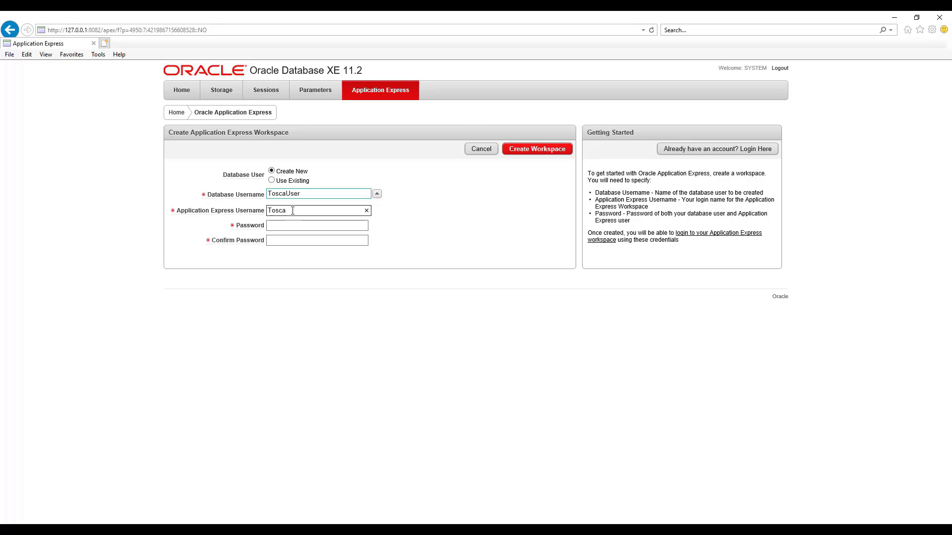
{"action": "type", "text": "User"}
{"action": "left_click", "coordinate": [289, 225]}
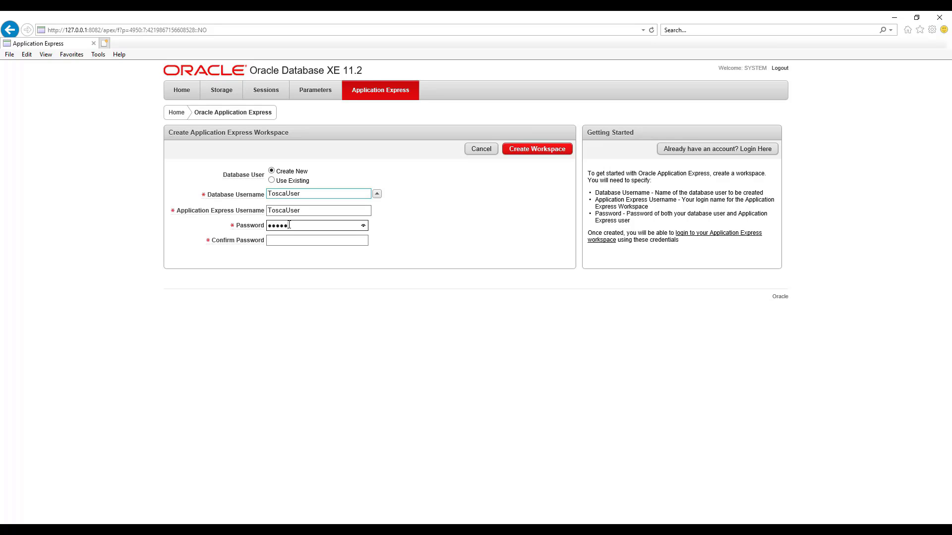
{"action": "left_click", "coordinate": [290, 240]}
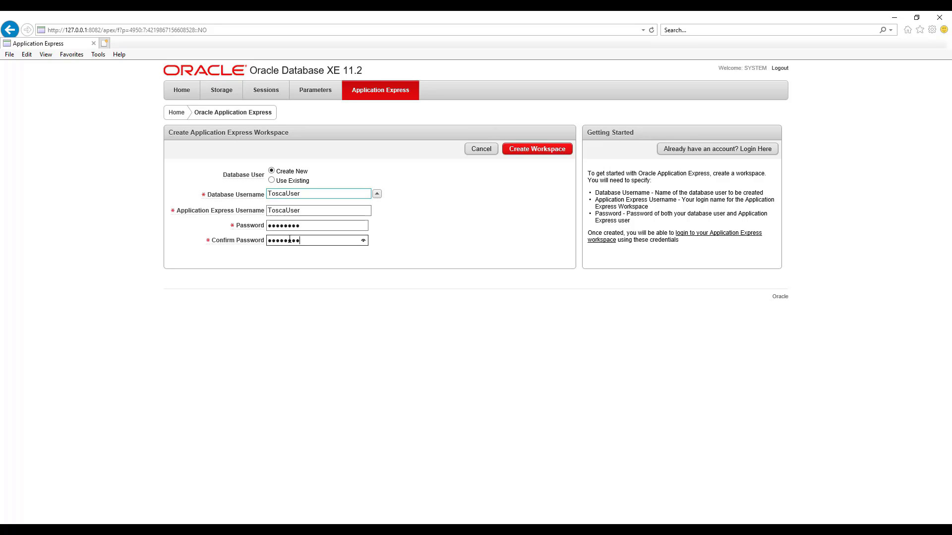
{"action": "left_click", "coordinate": [537, 150]}
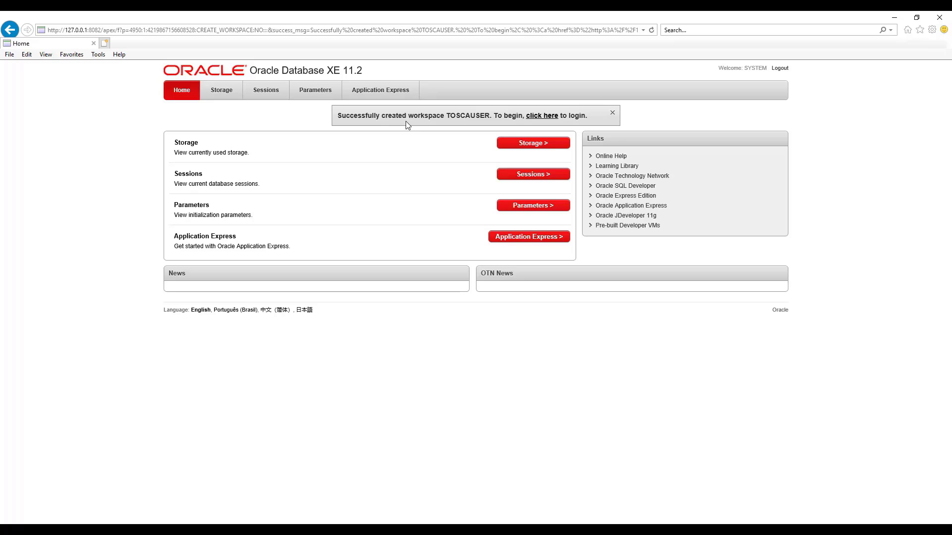
{"action": "left_click", "coordinate": [613, 114]}
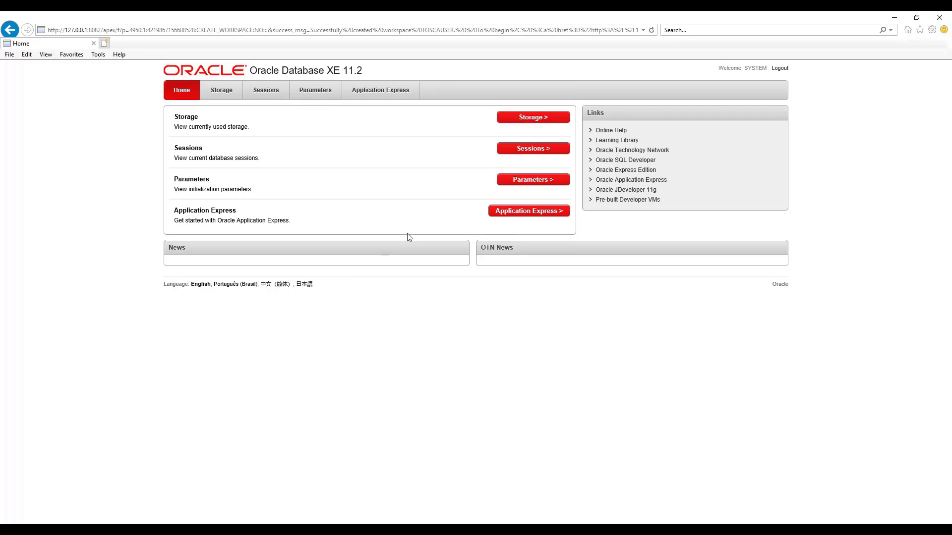
Close the browser and launch sqldeveloper.exe from the sqldeveloper folder found via Windows search.
{"action": "left_click", "coordinate": [948, 13]}
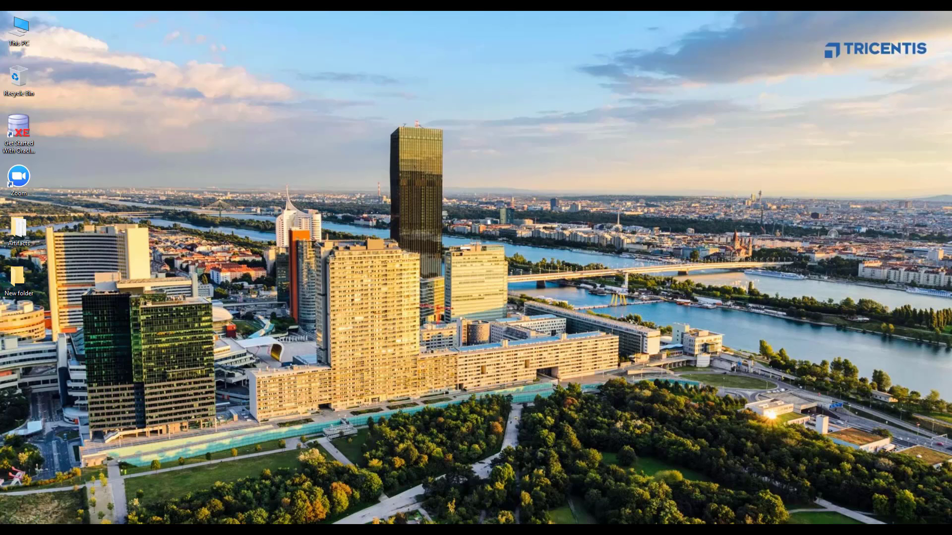
{"action": "key", "text": "super+s"}
{"action": "type", "text": "sq"}
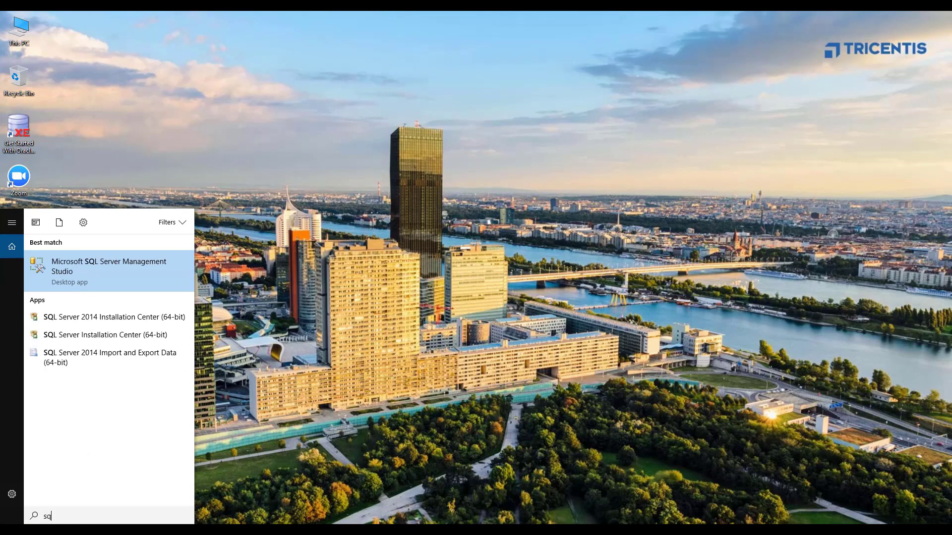
{"action": "type", "text": "ldeve"}
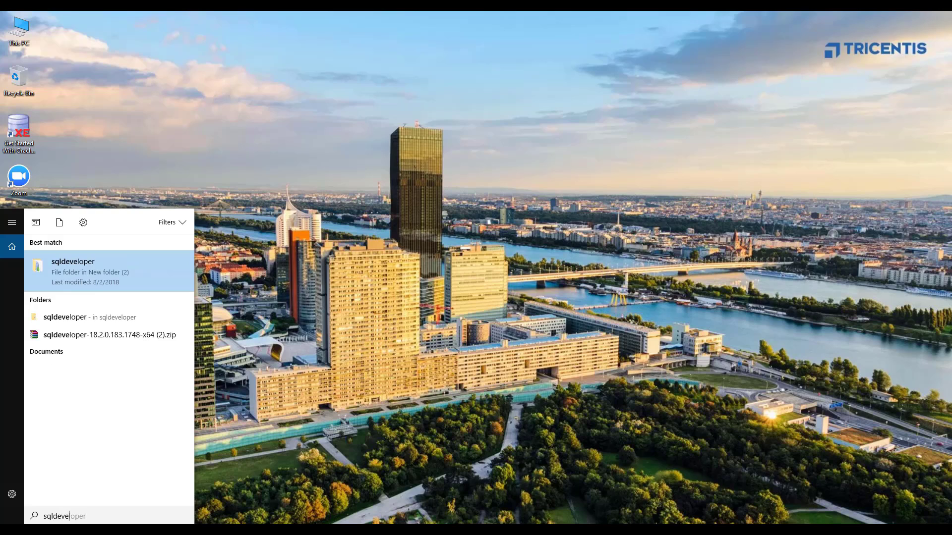
{"action": "key", "text": "Return"}
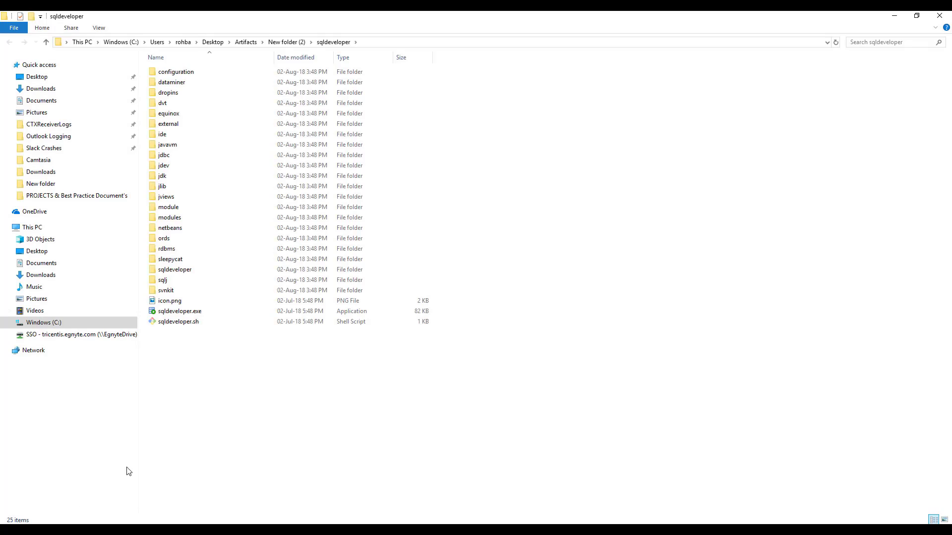
{"action": "right_click", "coordinate": [179, 313]}
{"action": "left_click", "coordinate": [203, 52]}
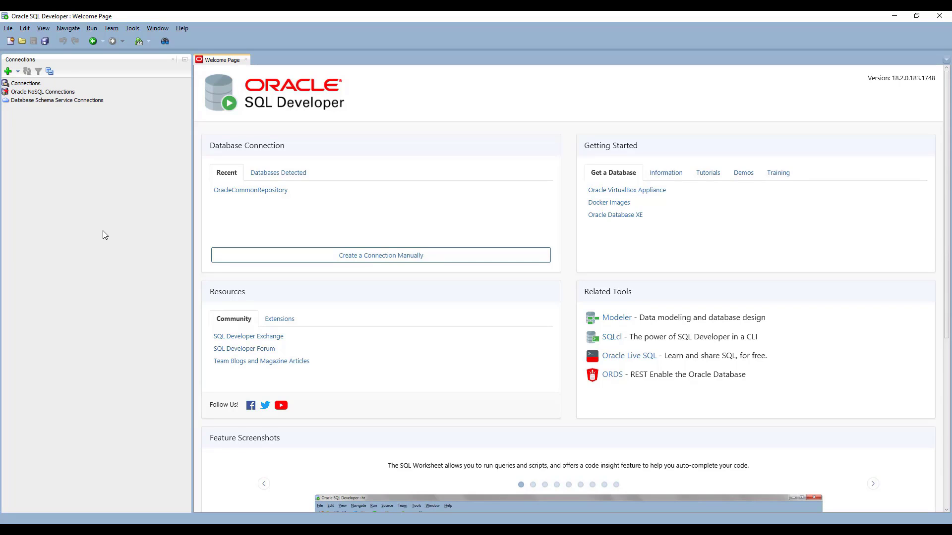
Create the OracleCommonRepository connection as ToscaUser with its password, test it, and connect.
{"action": "left_click", "coordinate": [8, 72]}
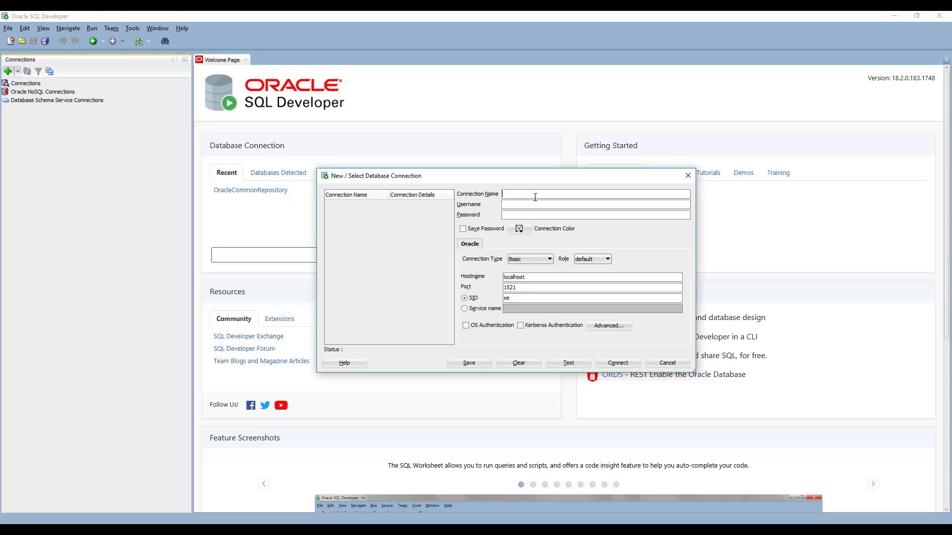
{"action": "type", "text": "OracleCommonRepository"}
{"action": "left_click", "coordinate": [516, 204]}
{"action": "type", "text": "ToscaUser"}
{"action": "left_click", "coordinate": [517, 217]}
{"action": "type", "text": "•••••••"}
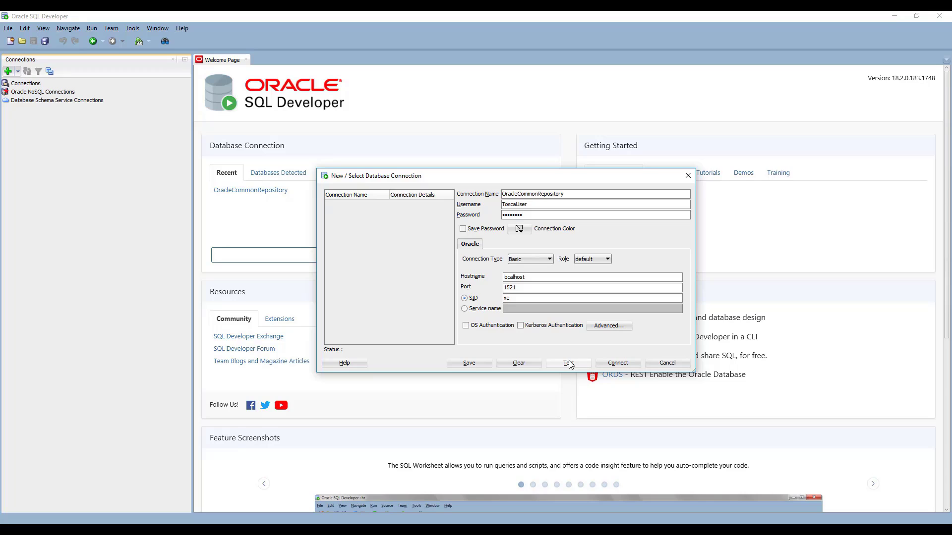
{"action": "left_click", "coordinate": [568, 364]}
{"action": "left_click", "coordinate": [617, 364]}
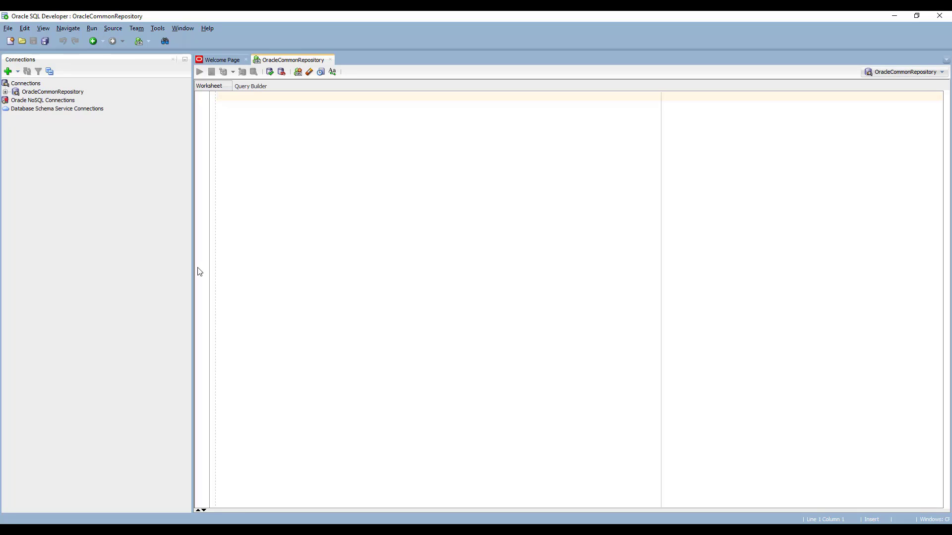
Browse File Explorer to C:\Program Files (x86)\TRICENTIS\Tosca Testsuite\SQL\Oracle.
{"action": "left_click", "coordinate": [83, 531]}
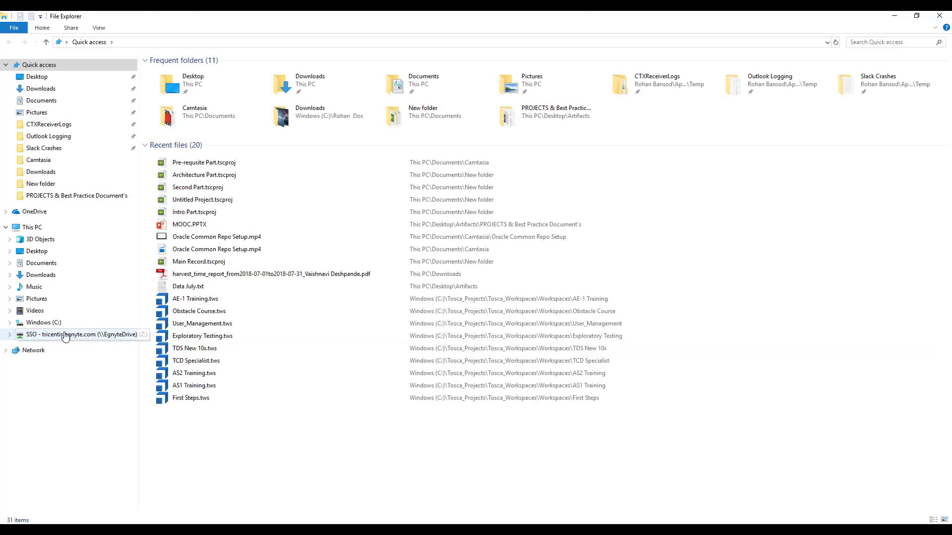
{"action": "left_click", "coordinate": [55, 327]}
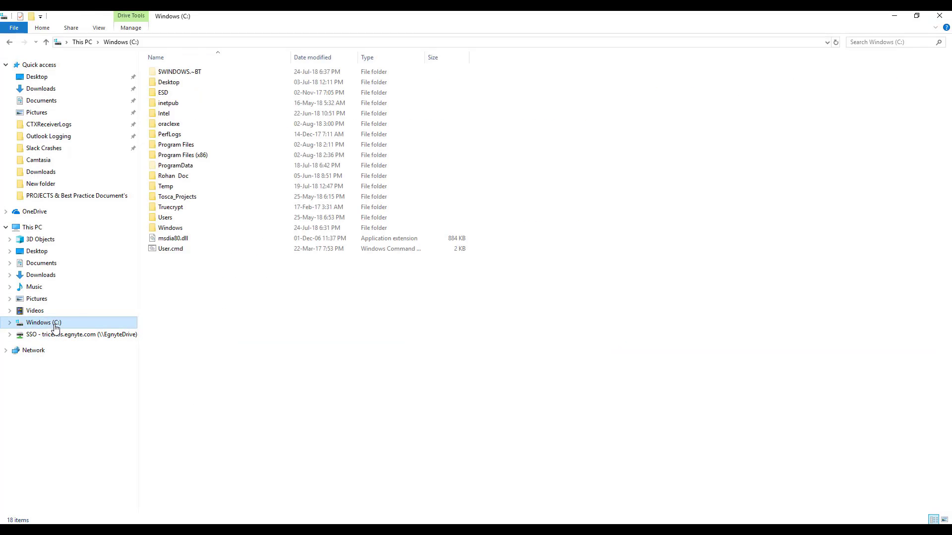
{"action": "double_click", "coordinate": [211, 155]}
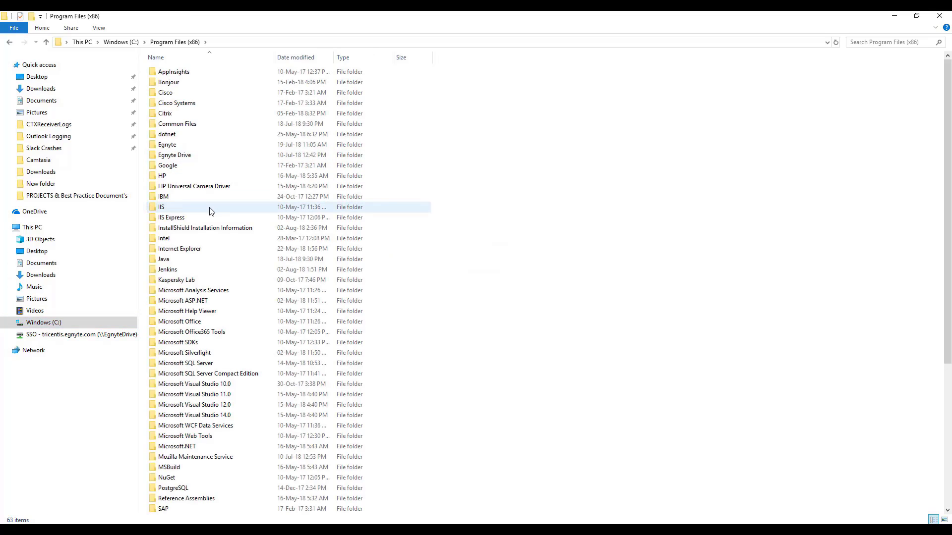
{"action": "left_click", "coordinate": [211, 212]}
{"action": "key", "text": "t"}
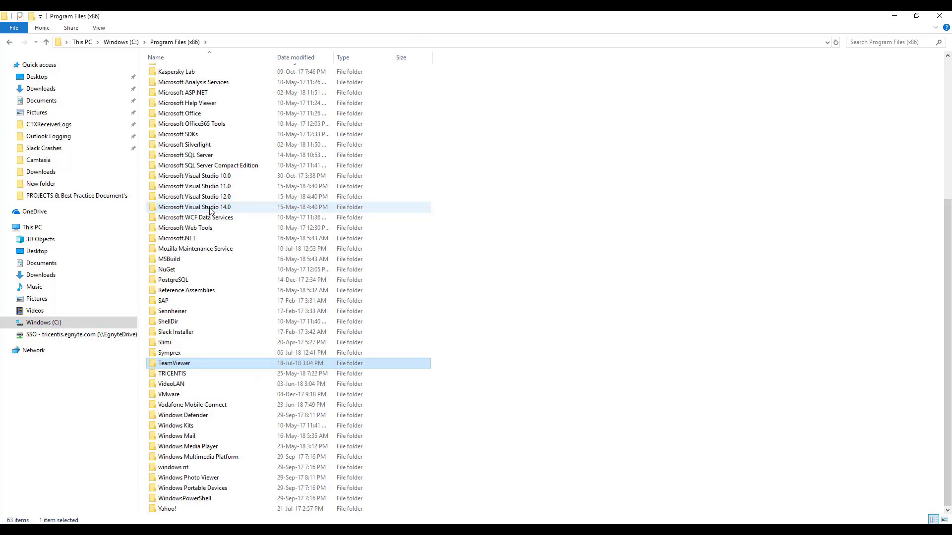
{"action": "key", "text": "t"}
{"action": "key", "text": "Return"}
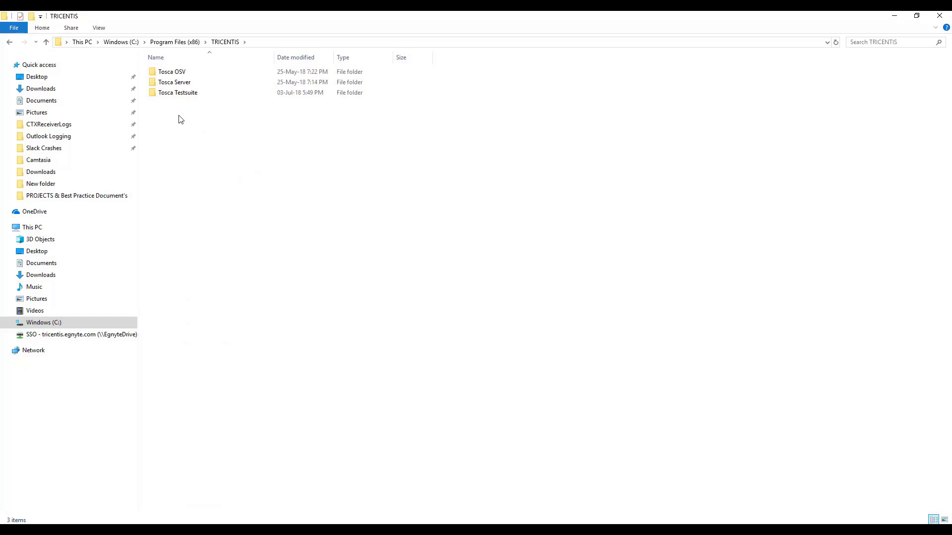
{"action": "double_click", "coordinate": [183, 94]}
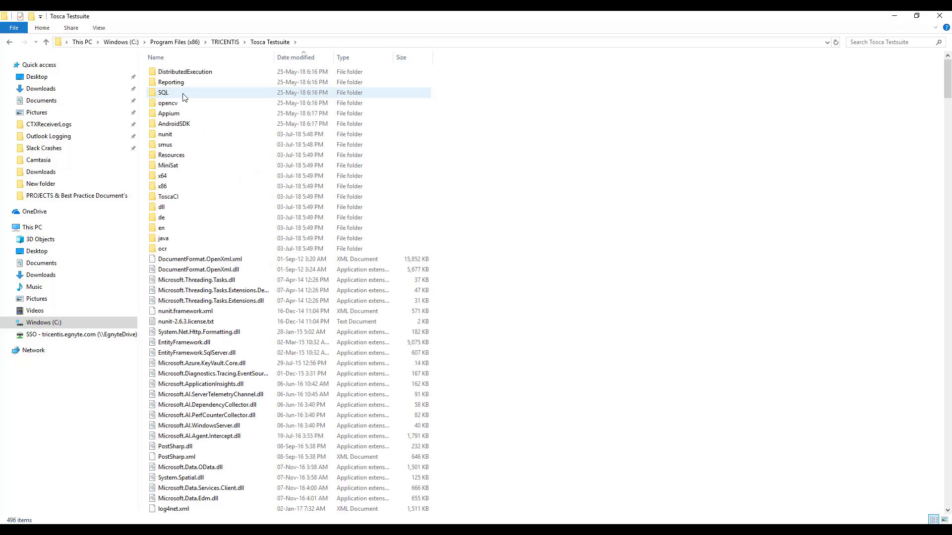
{"action": "double_click", "coordinate": [183, 95]}
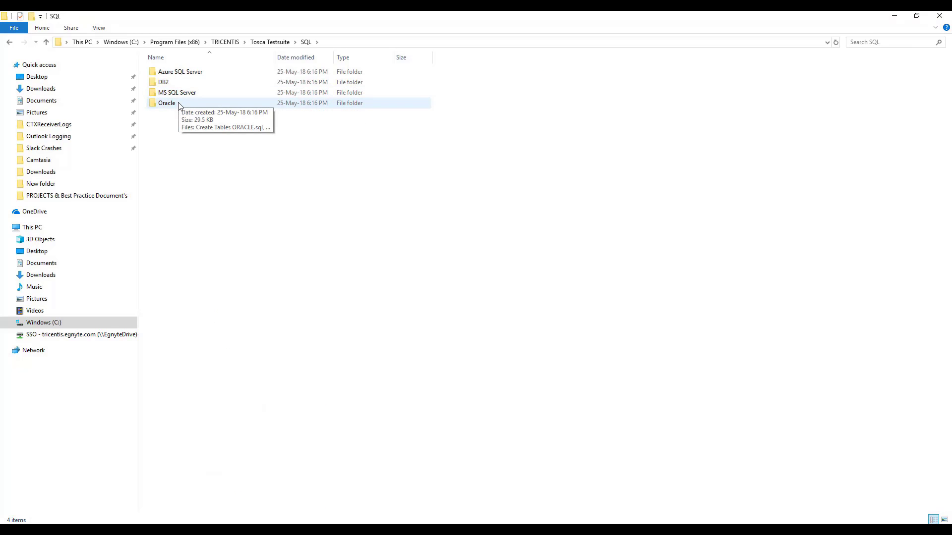
{"action": "double_click", "coordinate": [179, 103]}
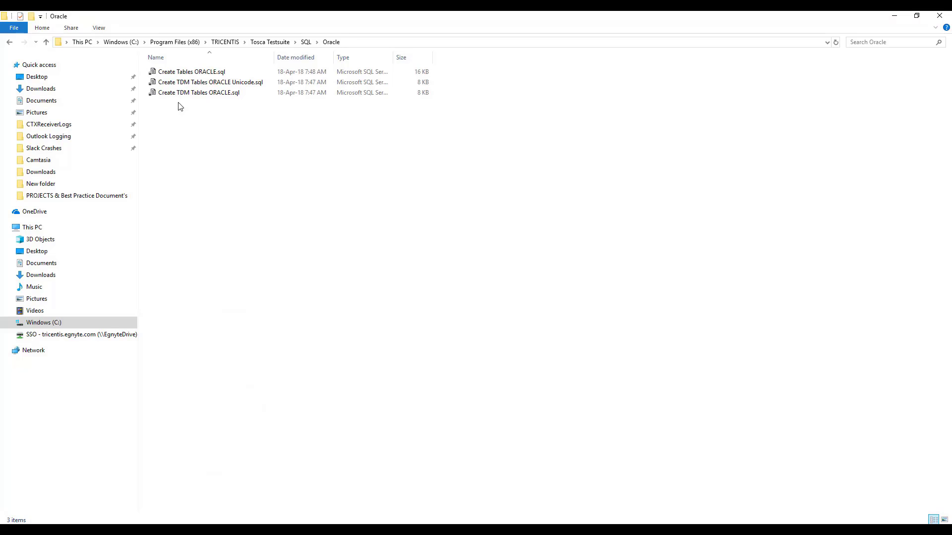
Open Create Tables ORACLE.sql in Notepad++, select all its contents, and return to SQL Developer.
{"action": "left_click", "coordinate": [174, 75]}
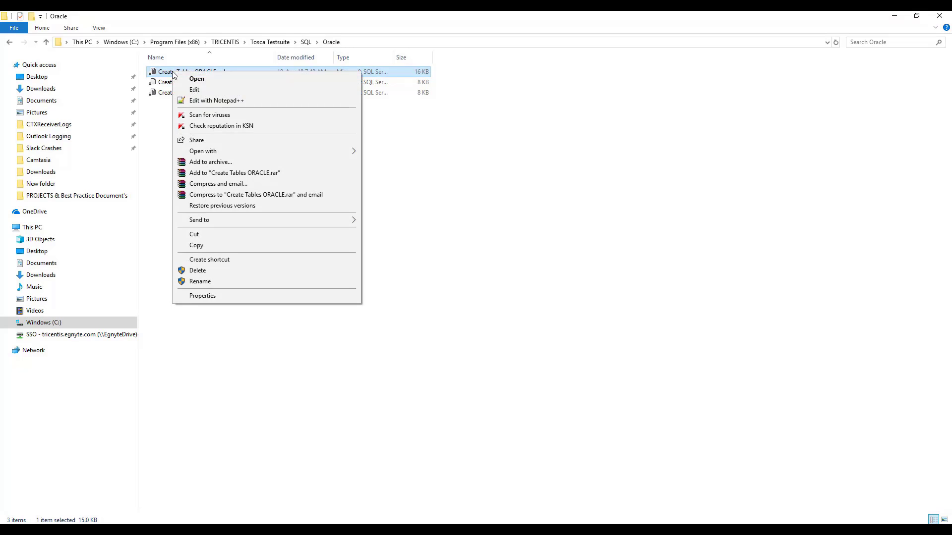
{"action": "left_click", "coordinate": [198, 100]}
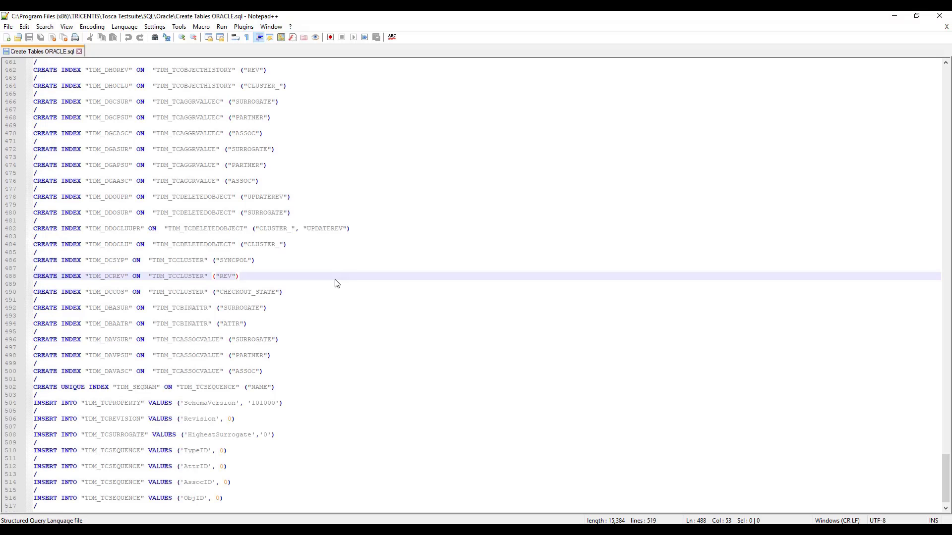
{"action": "key", "text": "ctrl+a"}
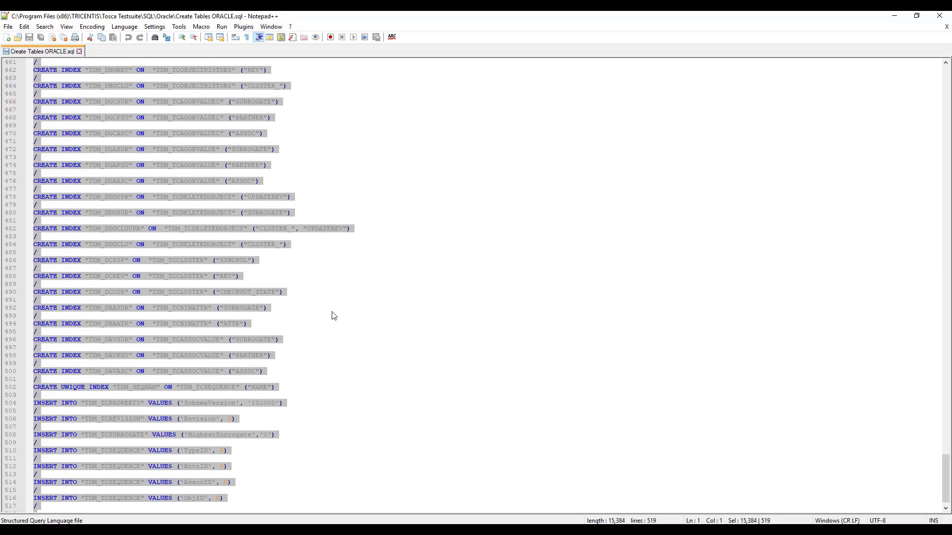
{"action": "left_click", "coordinate": [299, 530]}
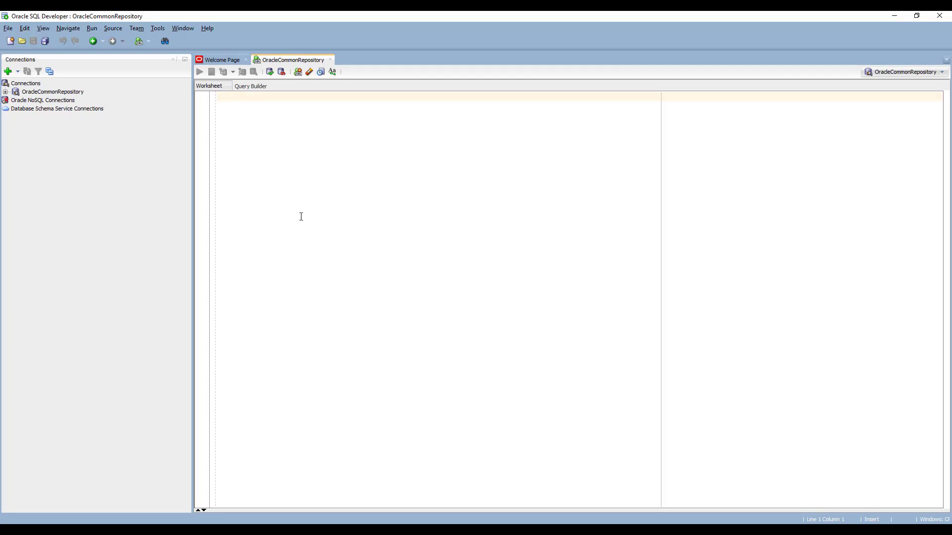
Paste the Create Tables ORACLE.sql script into the worksheet and run it as a script.
{"action": "key", "text": "ctrl+v"}
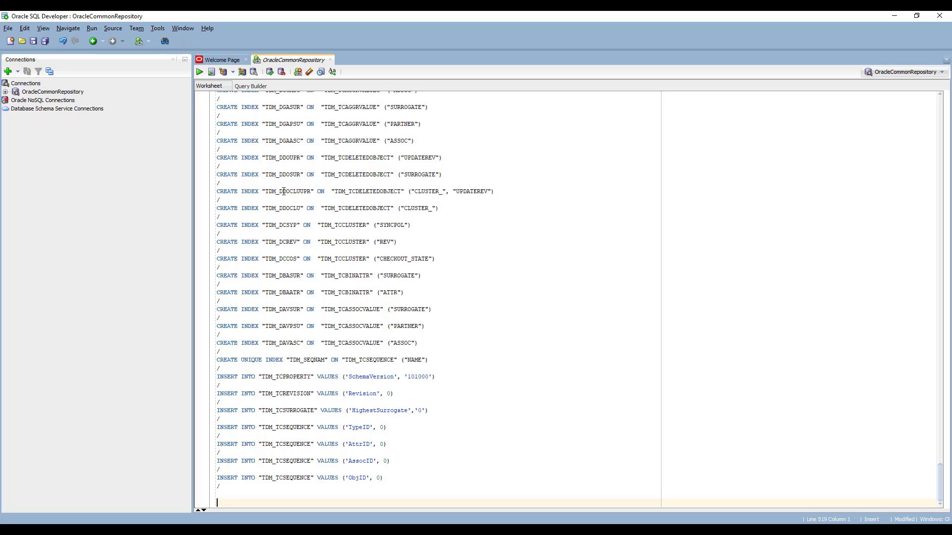
{"action": "left_click", "coordinate": [211, 73]}
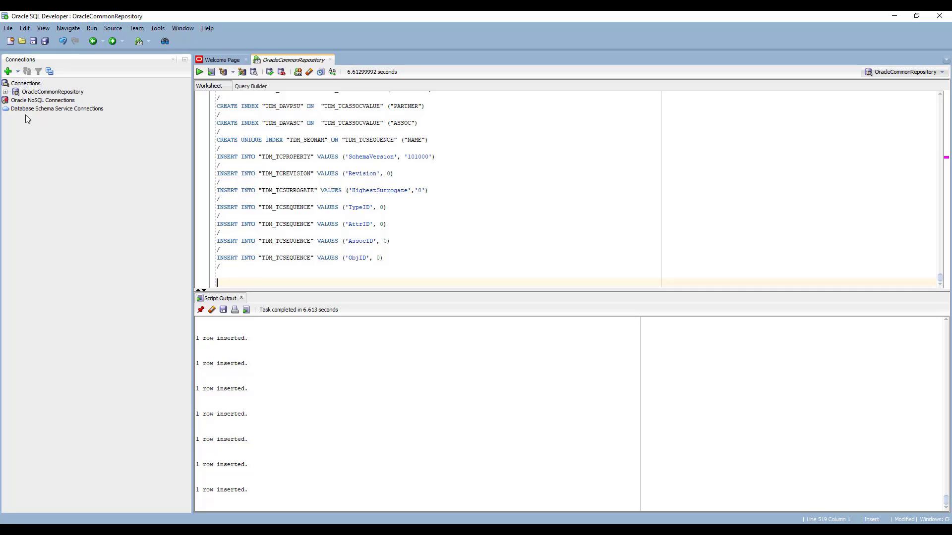
Expand OracleCommonRepository's Tables list, scroll through the new TDM_ tables, then collapse it.
{"action": "left_click", "coordinate": [6, 92]}
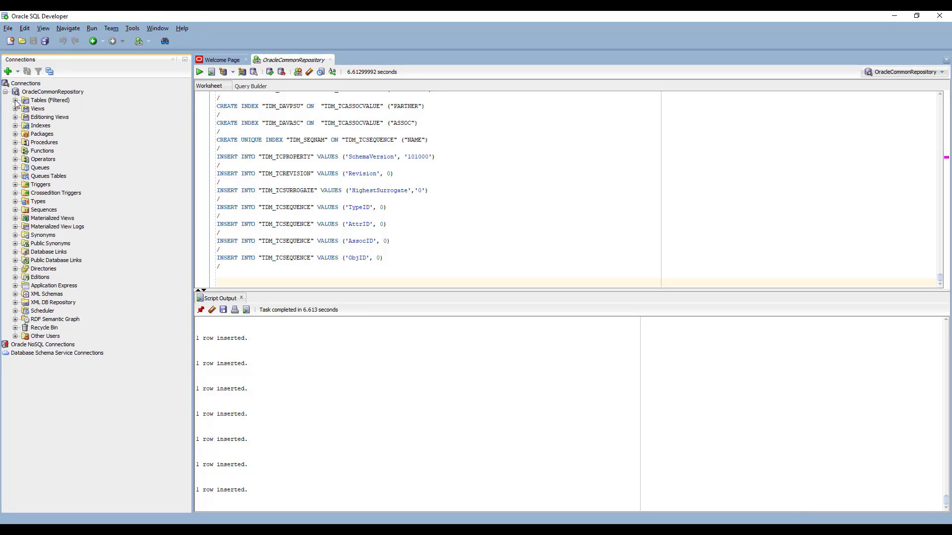
{"action": "left_click", "coordinate": [15, 100]}
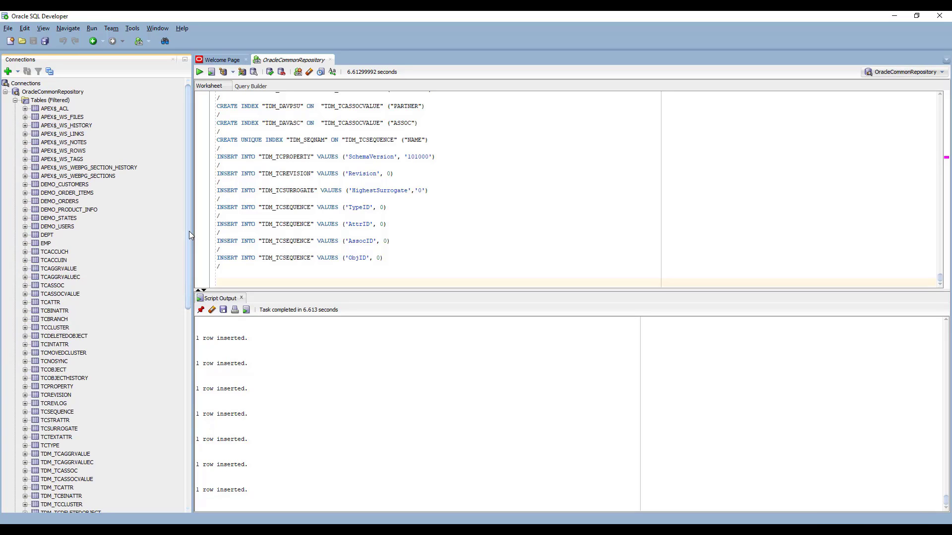
{"action": "left_click_drag", "start_coordinate": [189, 231], "coordinate": [209, 203]}
{"action": "left_click", "coordinate": [16, 101]}
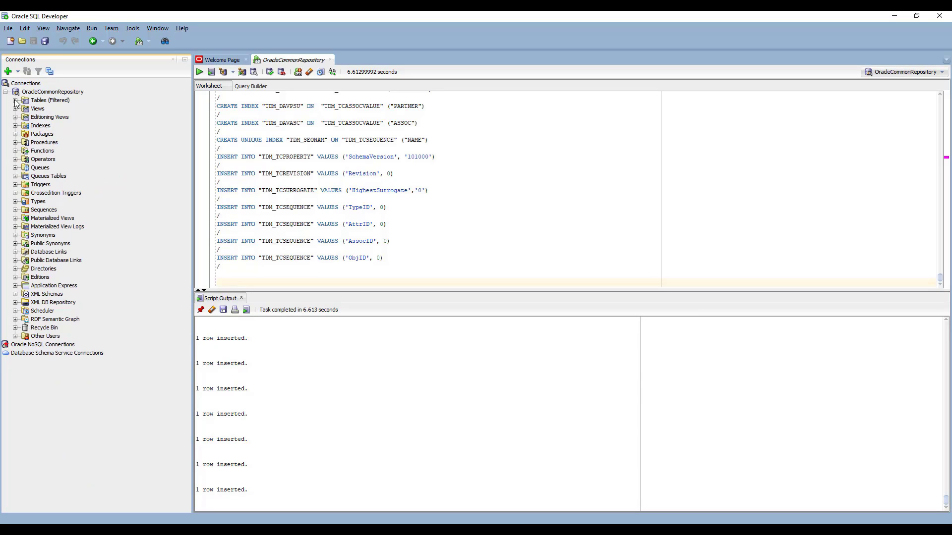
Collapse the OracleCommonRepository connection and switch to Tosca Commander's start page.
{"action": "left_click", "coordinate": [6, 91]}
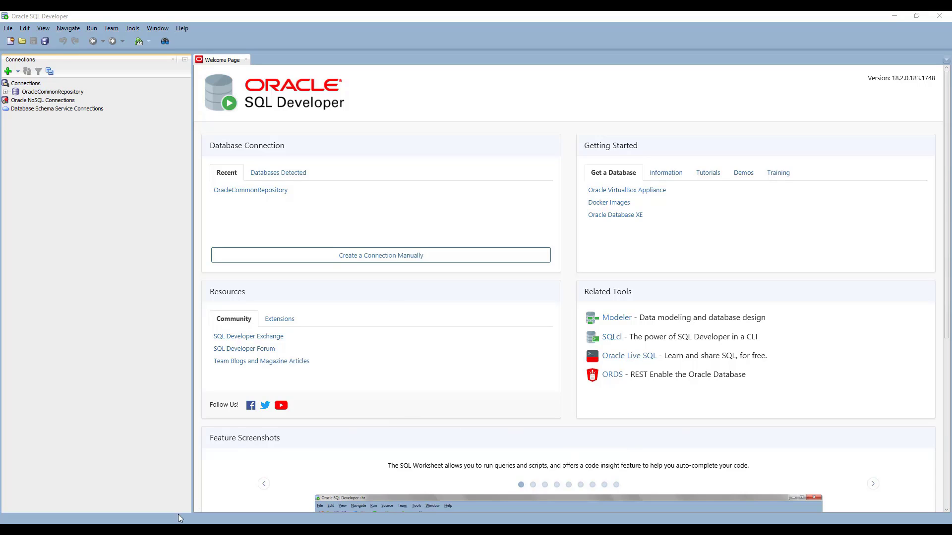
{"action": "left_click", "coordinate": [158, 531]}
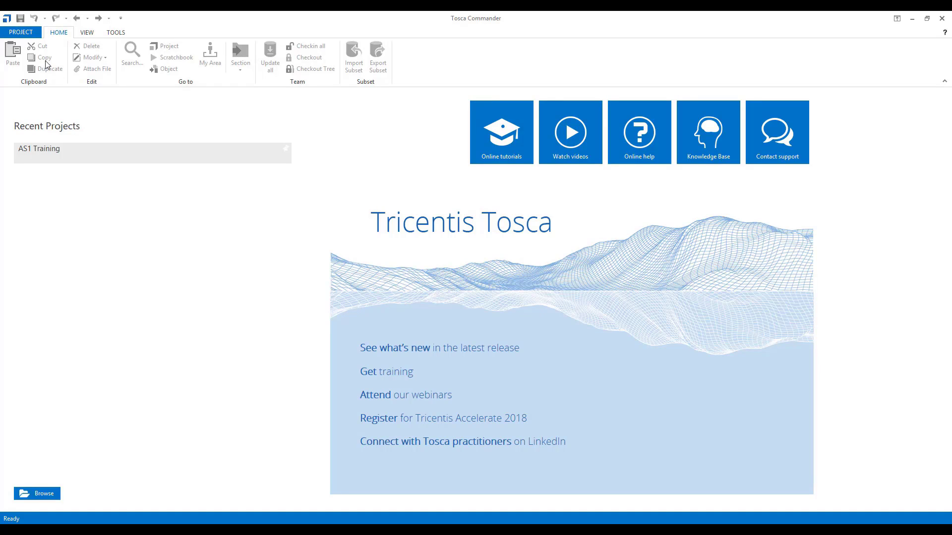
Start a new workspace from PROJECT > New and show the repository type choices.
{"action": "left_click", "coordinate": [28, 33]}
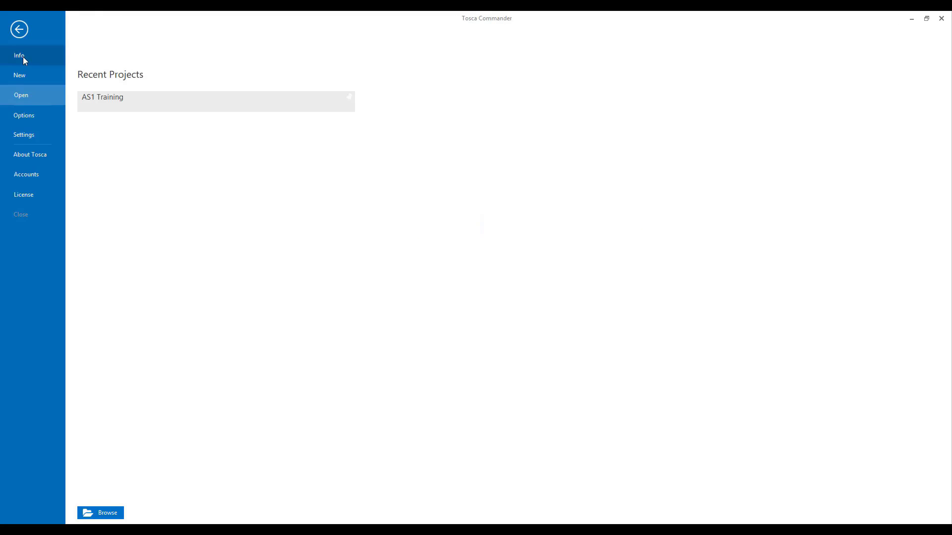
{"action": "left_click", "coordinate": [21, 75]}
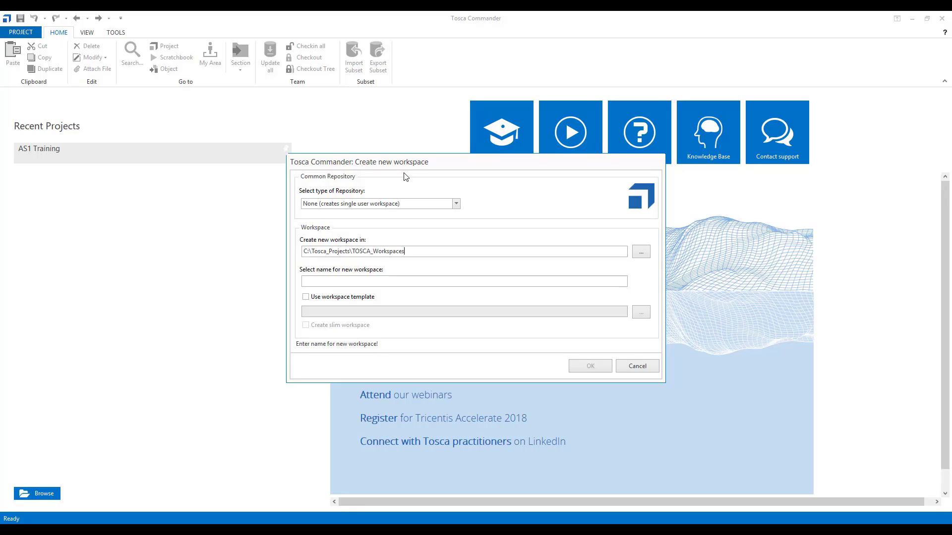
{"action": "left_click", "coordinate": [456, 203]}
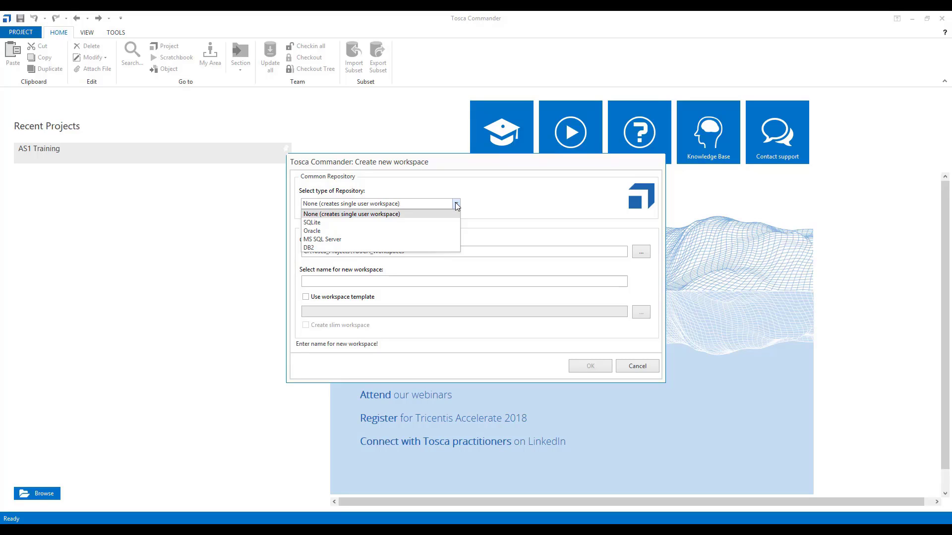
Choose a new Oracle repository and insert the blank Data Source/User Id/Password connection template.
{"action": "left_click", "coordinate": [357, 231]}
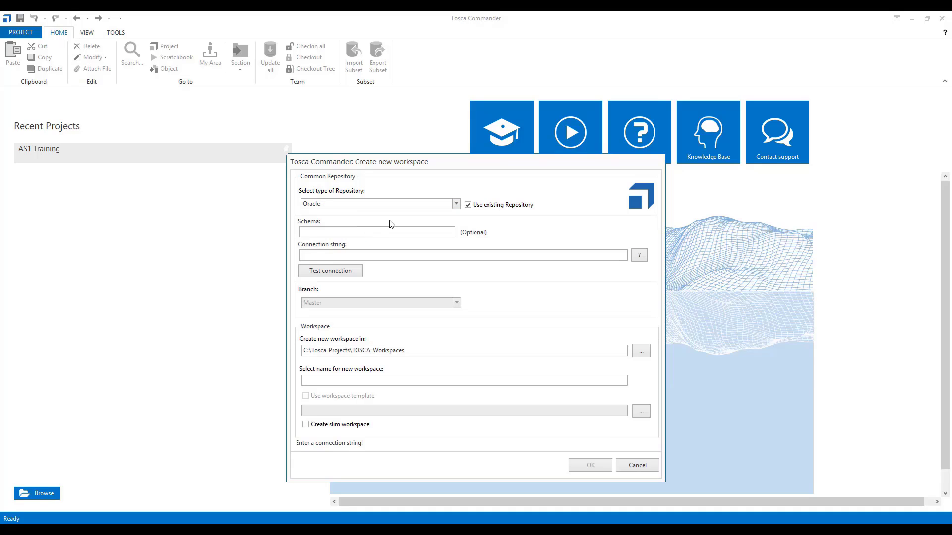
{"action": "left_click", "coordinate": [468, 204]}
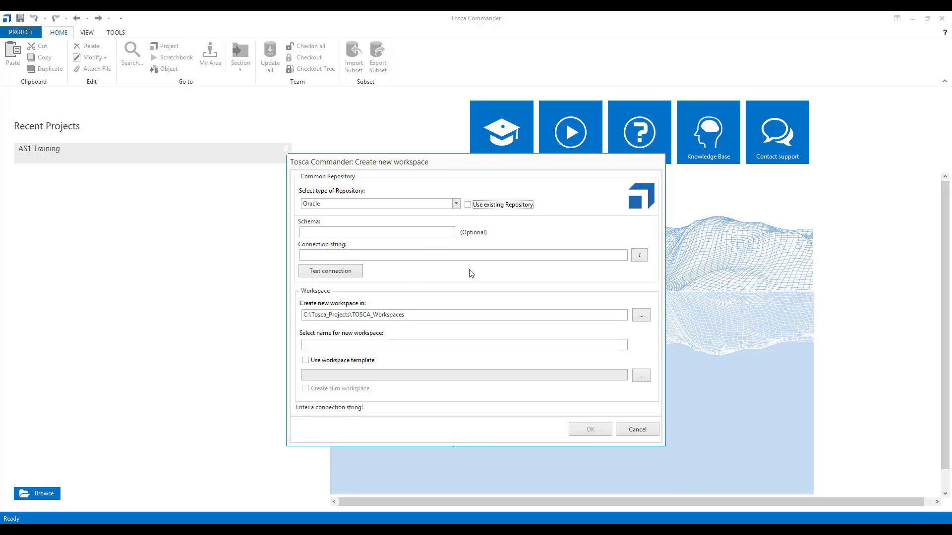
{"action": "left_click", "coordinate": [639, 256]}
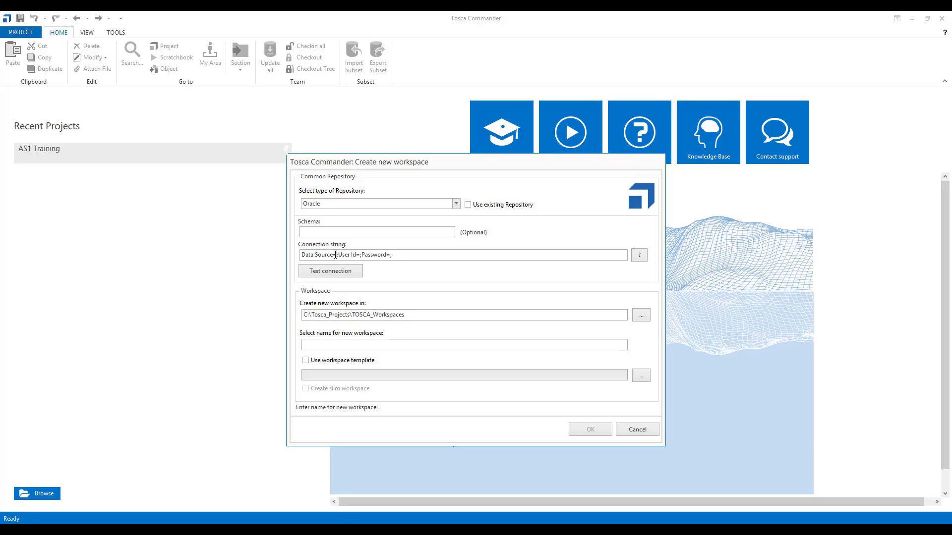
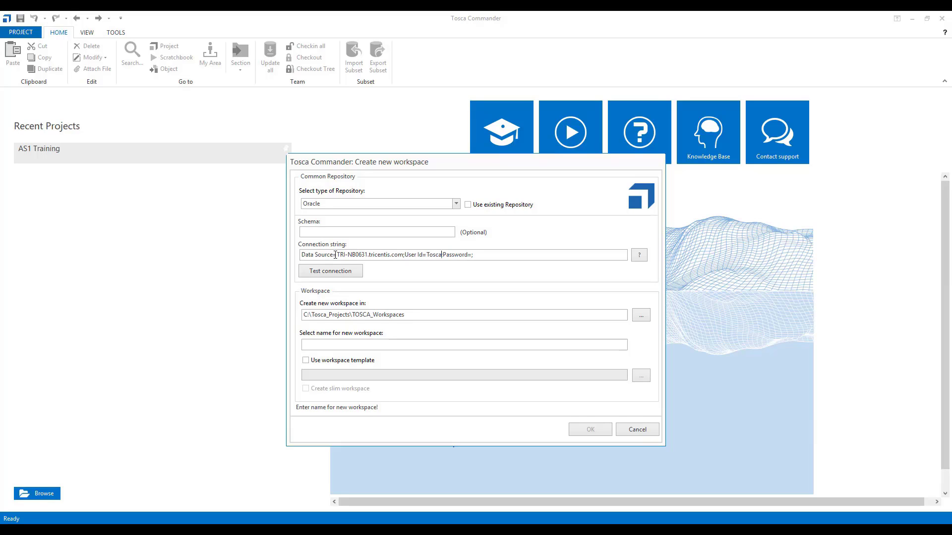
Complete the Oracle connection string with data source TRI-NB0631.tricentis.com, the Tosca user id and password, then test it.
{"action": "key", "text": "Delete"}
{"action": "key", "text": "Delete"}
{"action": "left_click", "coordinate": [351, 272]}
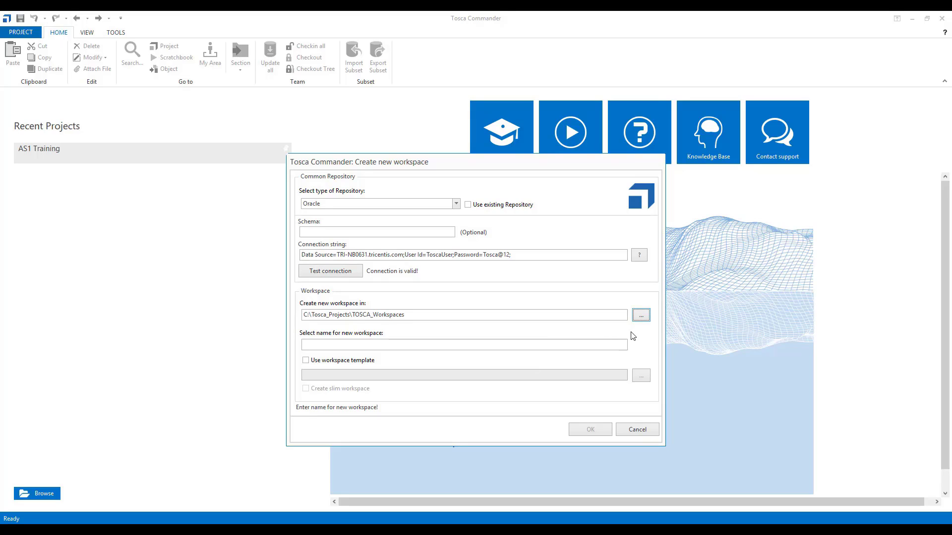
Create workspace 'Oracle Common Repository' based on the Standard.tce template.
{"action": "left_click", "coordinate": [465, 345]}
{"action": "type", "text": "Orac"}
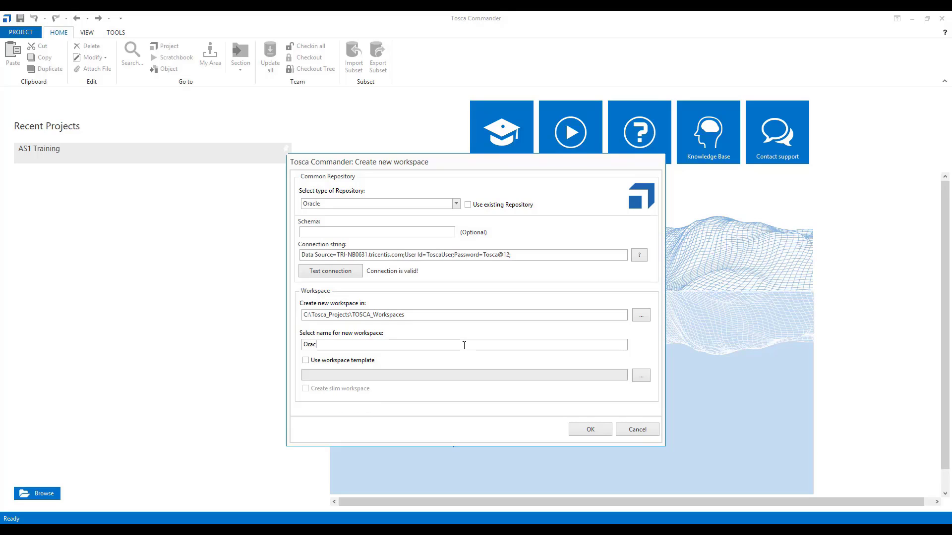
{"action": "type", "text": "le Common Repository"}
{"action": "left_click", "coordinate": [382, 362]}
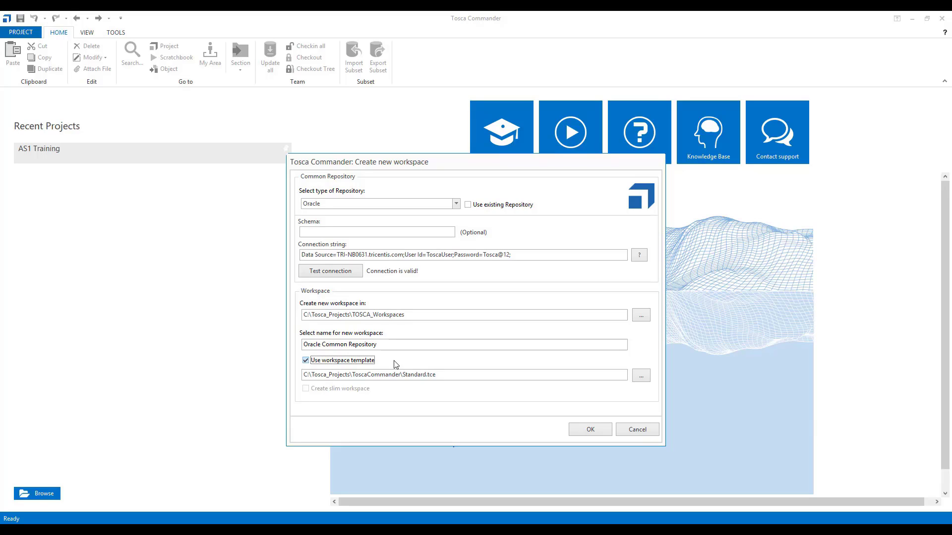
{"action": "left_click", "coordinate": [587, 431]}
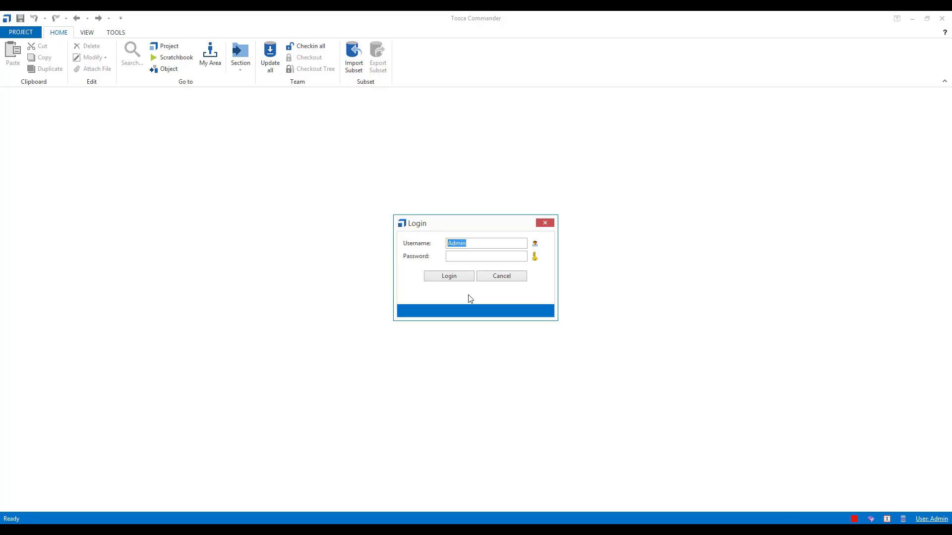
Log in to the new Oracle Common Repository workspace with the prefilled username.
{"action": "left_click", "coordinate": [451, 279]}
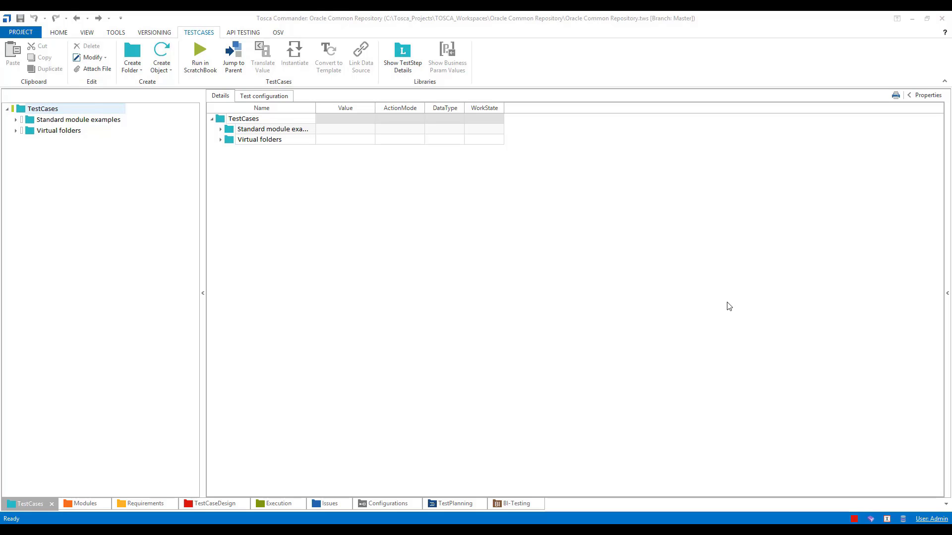
Dock the floating Oracle Common Repository window as a tabbed document.
{"action": "left_click", "coordinate": [62, 213]}
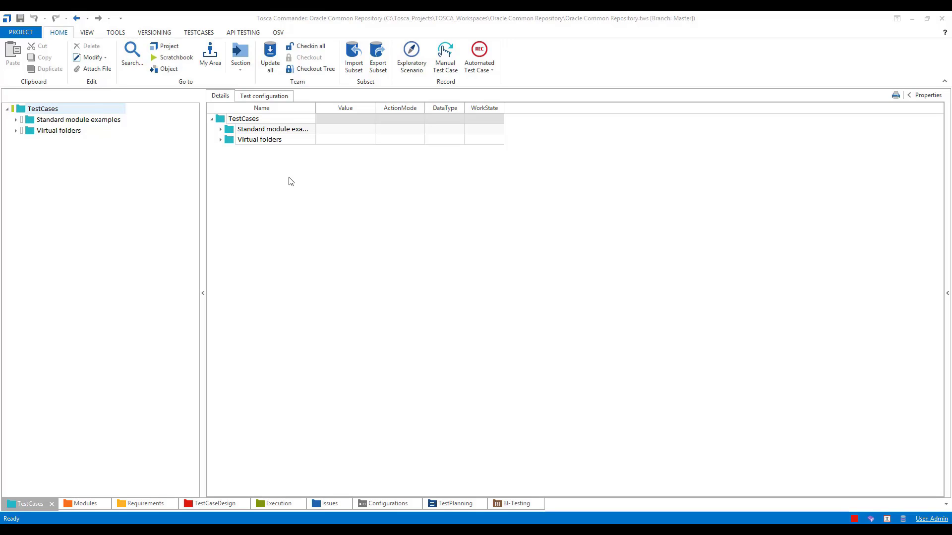
{"action": "left_click", "coordinate": [166, 45]}
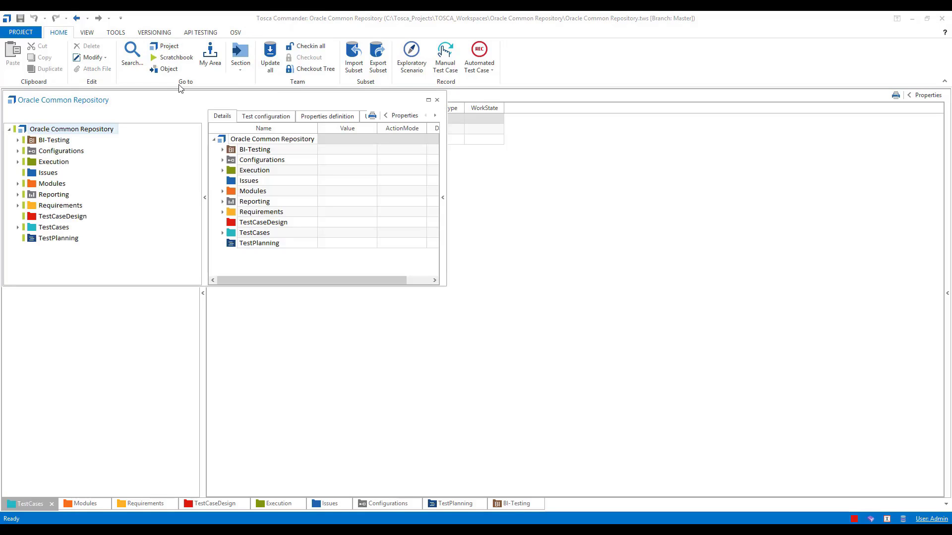
{"action": "right_click", "coordinate": [181, 99]}
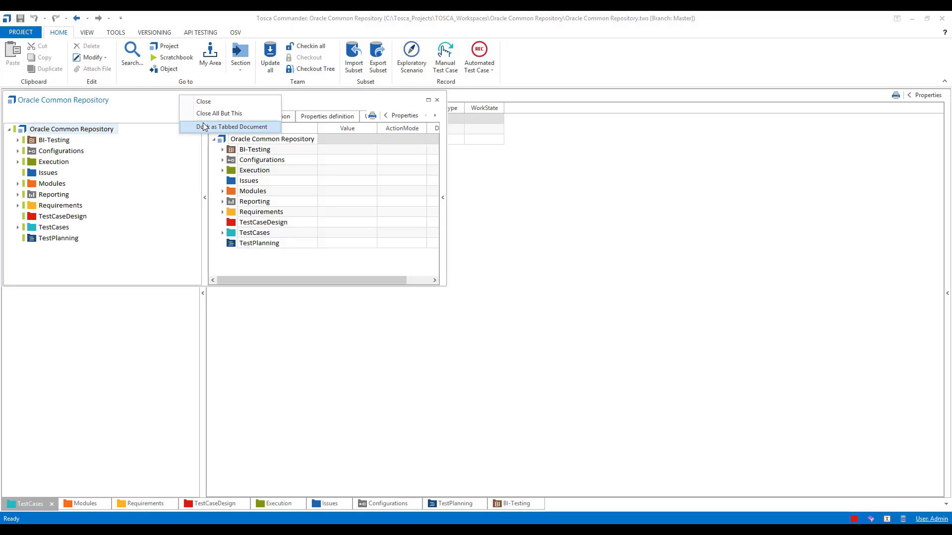
{"action": "left_click", "coordinate": [204, 124]}
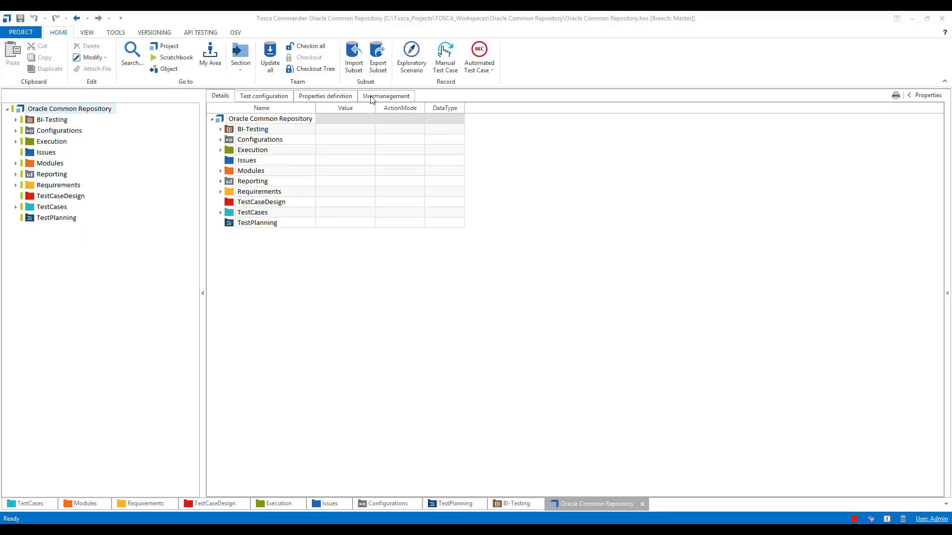
Open Usermanagement and look through the Admins and All Users groups.
{"action": "left_click", "coordinate": [372, 97]}
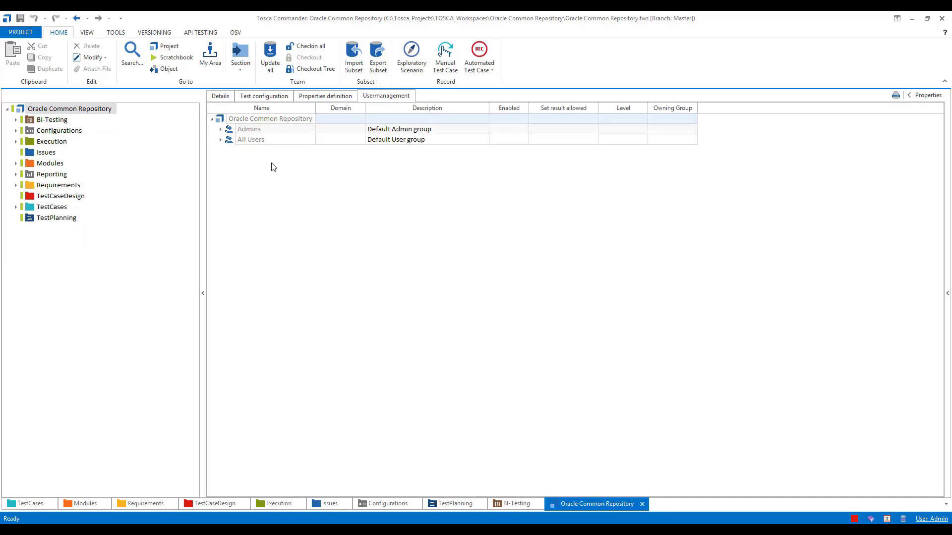
{"action": "left_click", "coordinate": [221, 130]}
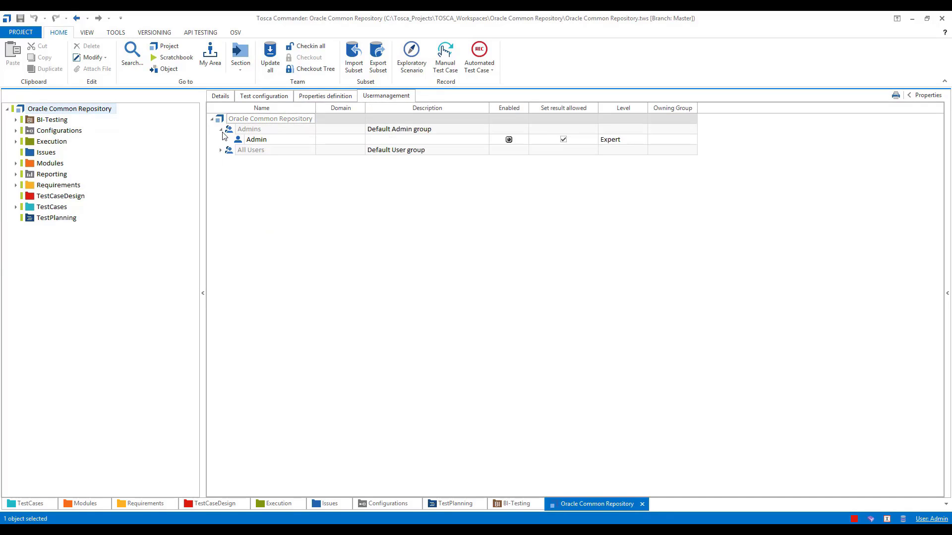
{"action": "left_click", "coordinate": [221, 150]}
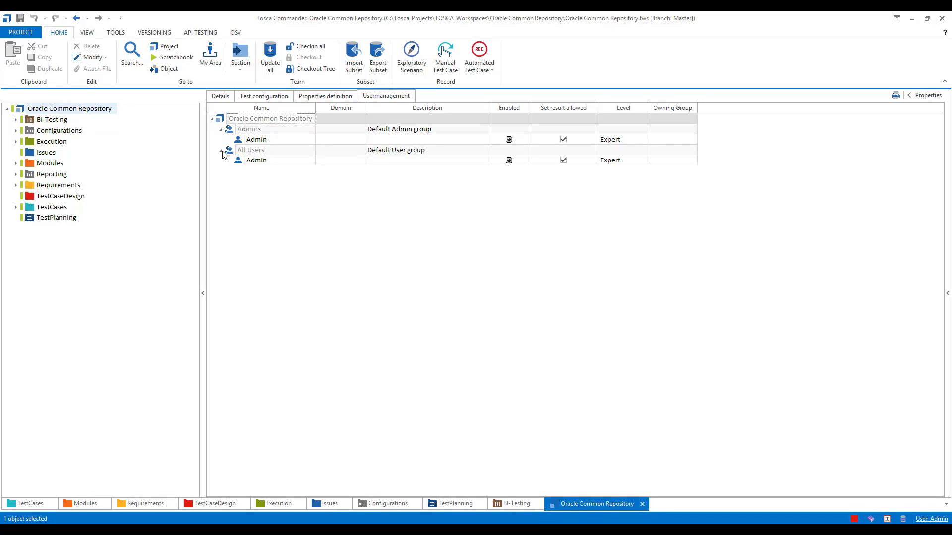
{"action": "left_click", "coordinate": [222, 150]}
{"action": "left_click", "coordinate": [221, 129]}
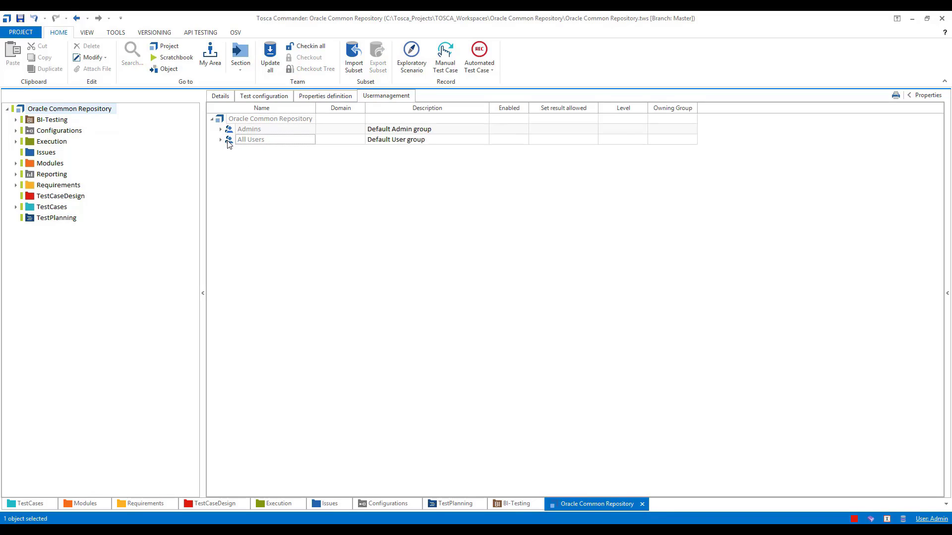
Create a new user named 'Oracle User' in the All Users group.
{"action": "right_click", "coordinate": [228, 142]}
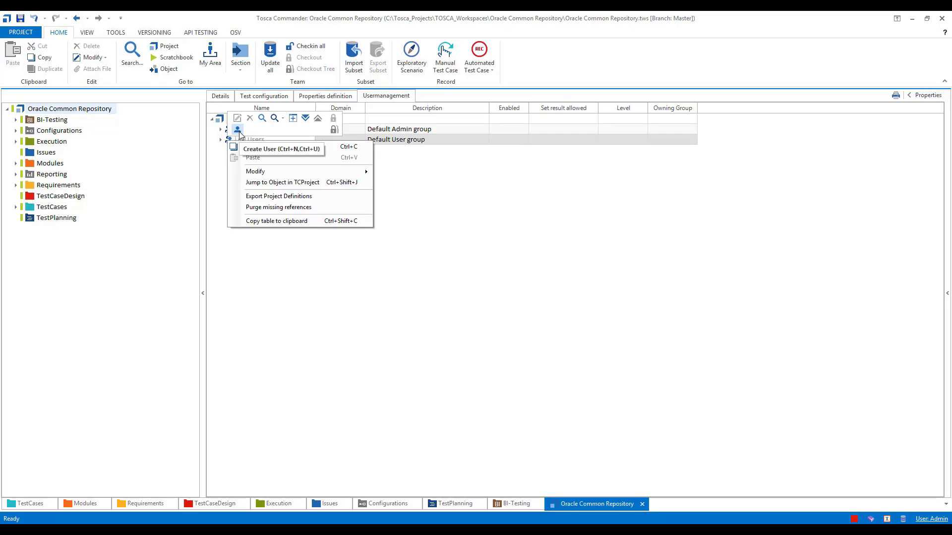
{"action": "left_click", "coordinate": [238, 131]}
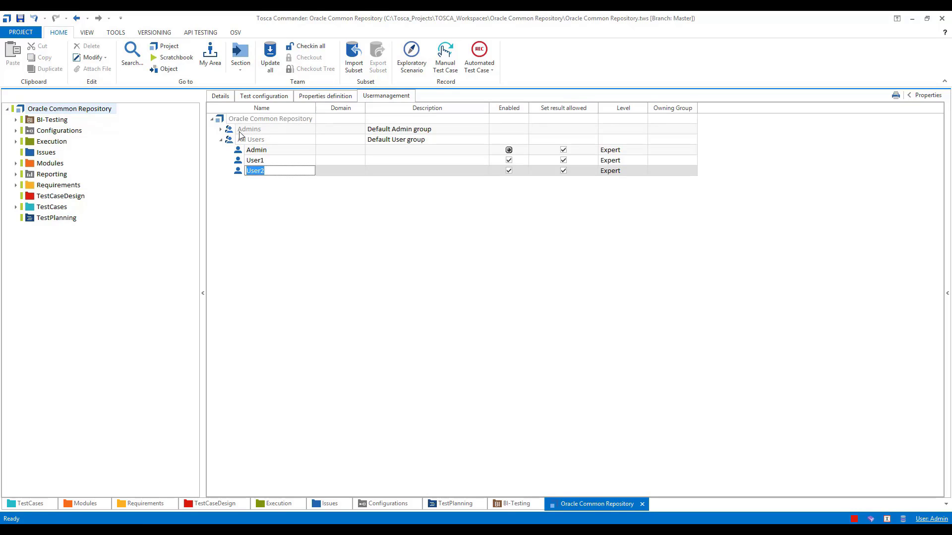
{"action": "type", "text": "Orac"}
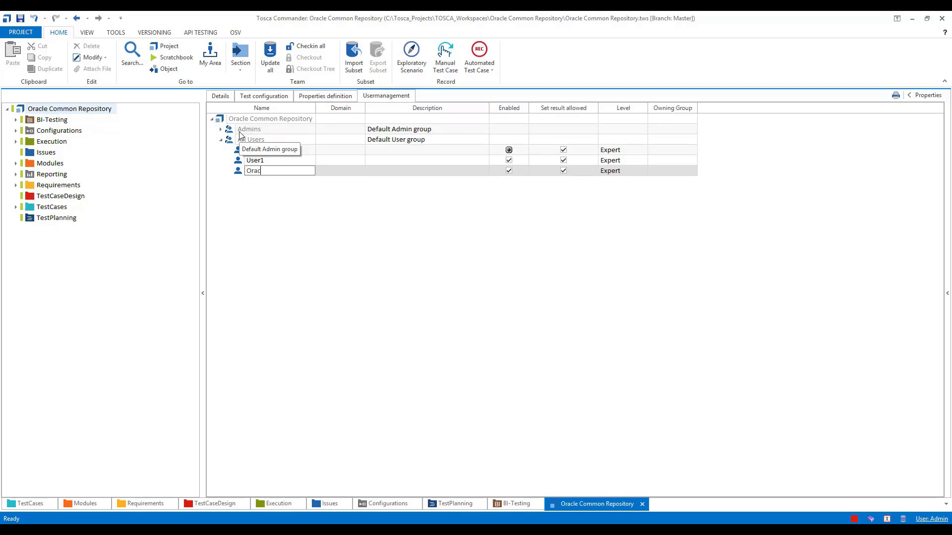
{"action": "type", "text": "le User"}
{"action": "key", "text": "Return"}
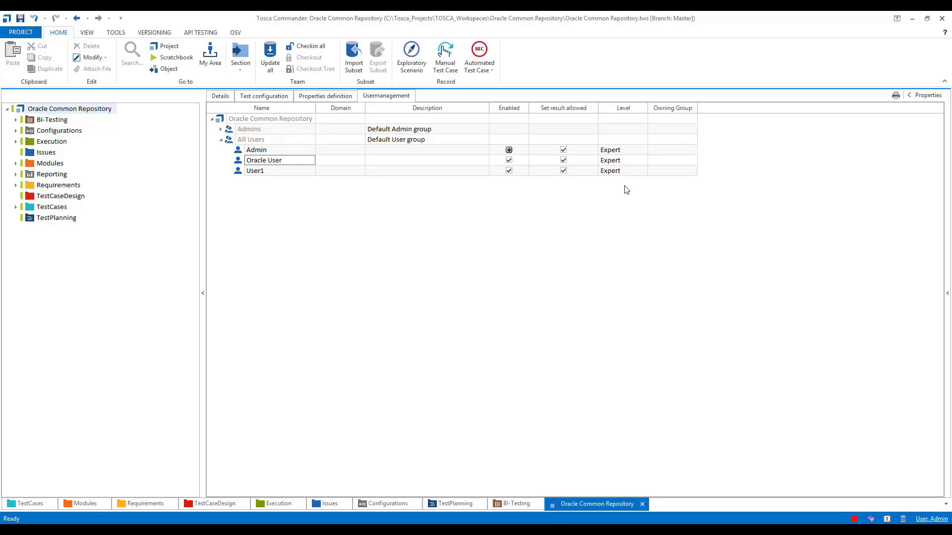
{"action": "left_click", "coordinate": [622, 161]}
Set and confirm a password for the new Oracle User account.
{"action": "right_click", "coordinate": [240, 161]}
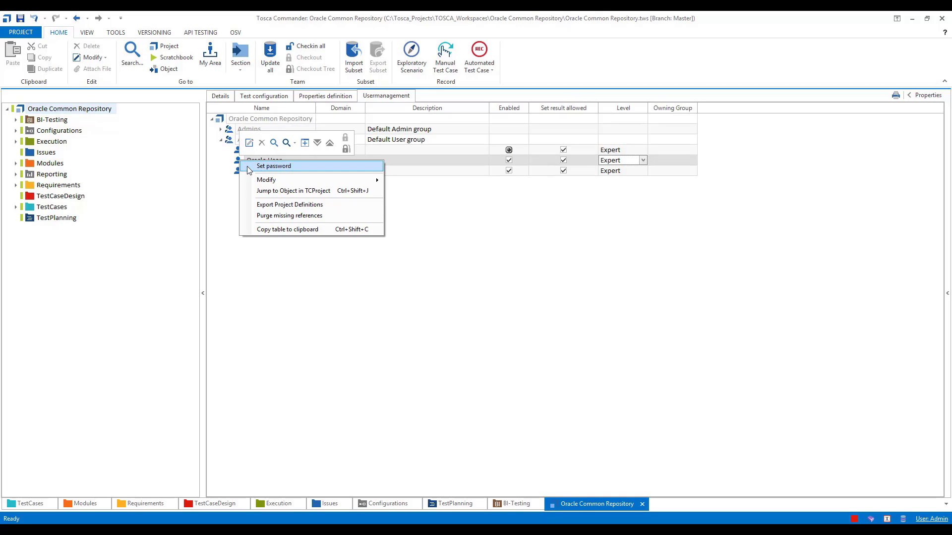
{"action": "left_click", "coordinate": [249, 167]}
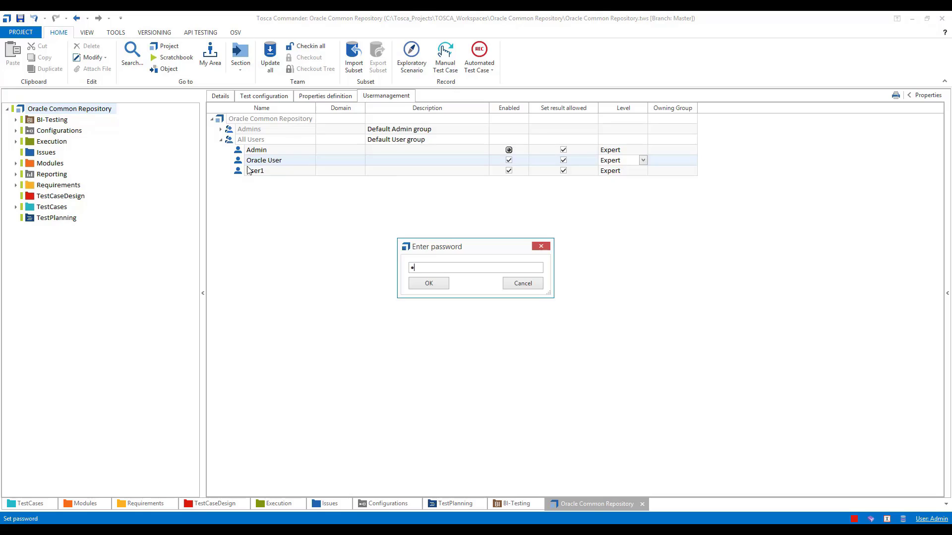
{"action": "type", "text": "****"}
{"action": "left_click", "coordinate": [415, 285]}
{"action": "type", "text": "****"}
{"action": "left_click", "coordinate": [431, 287]}
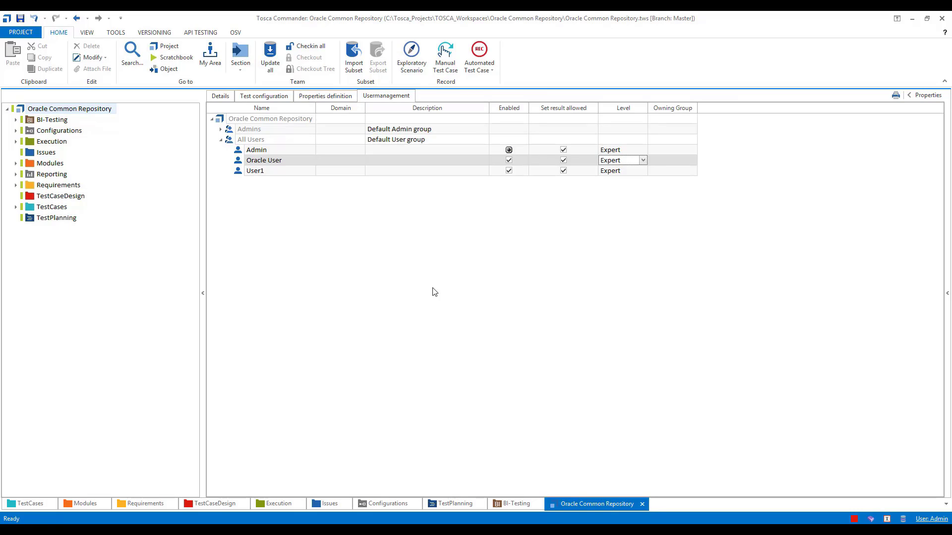
{"action": "left_click", "coordinate": [221, 140]}
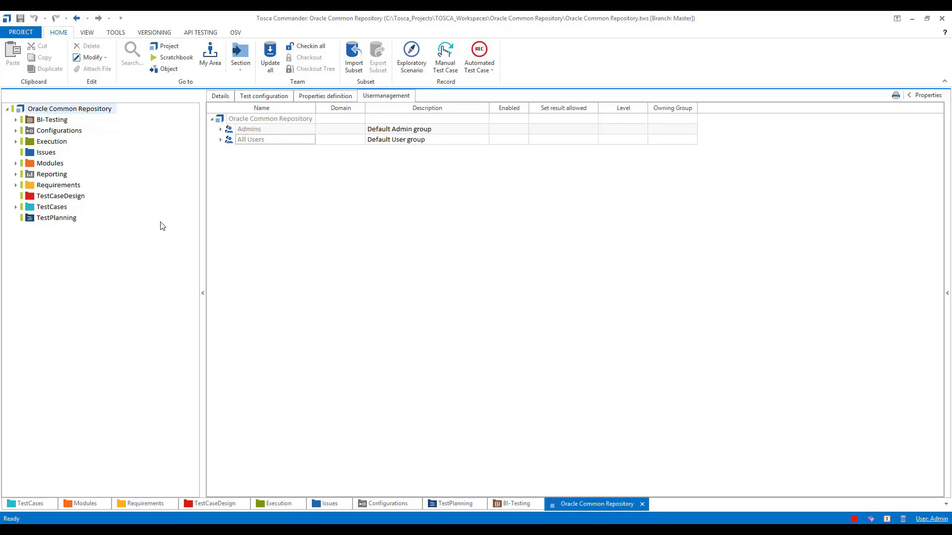
Switch to the TestCases section of the Oracle Common Repository.
{"action": "left_click", "coordinate": [36, 504]}
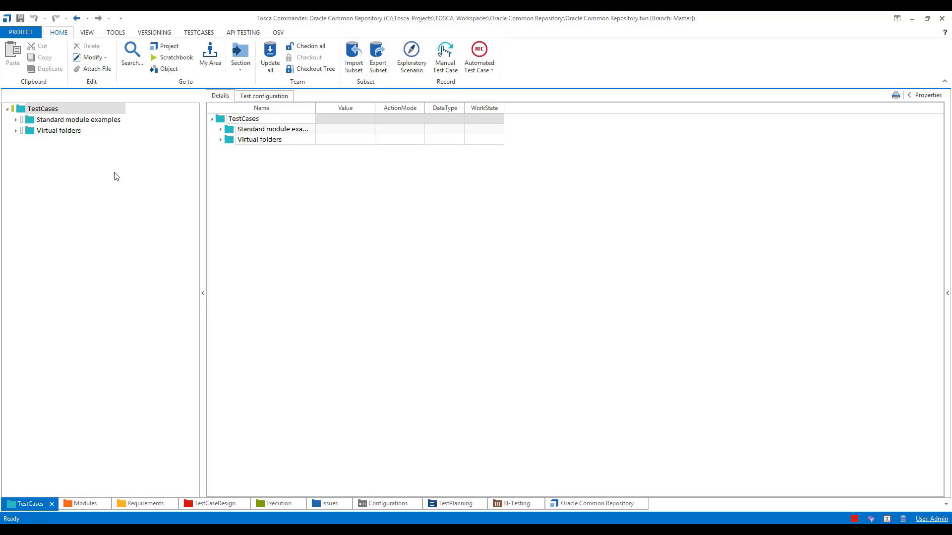
Create a 'Demo' folder under TestCases and check in all changes.
{"action": "right_click", "coordinate": [22, 113]}
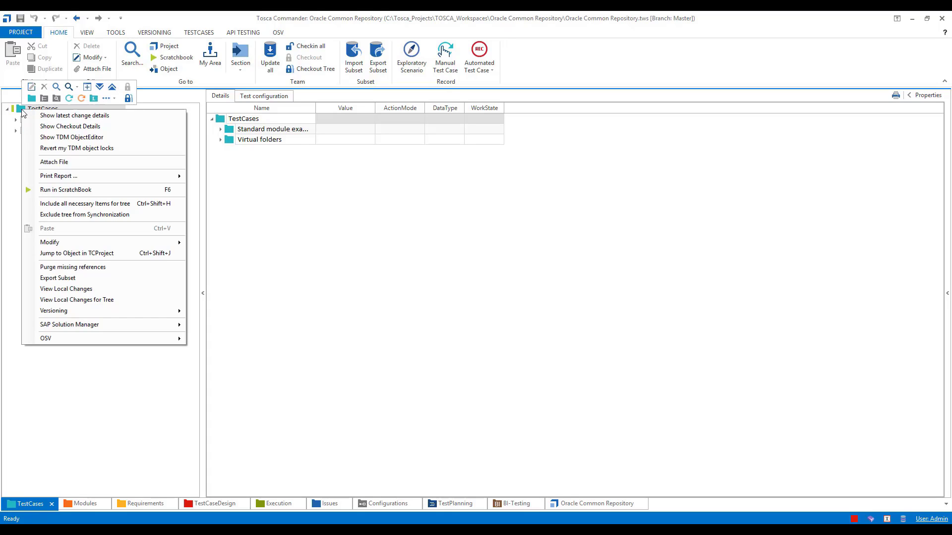
{"action": "left_click", "coordinate": [32, 98]}
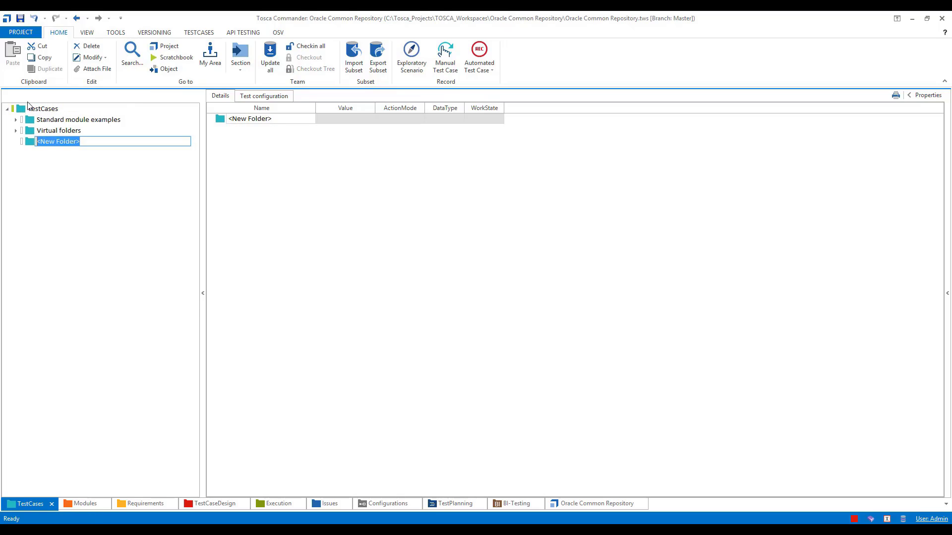
{"action": "type", "text": "Demo"}
{"action": "key", "text": "Return"}
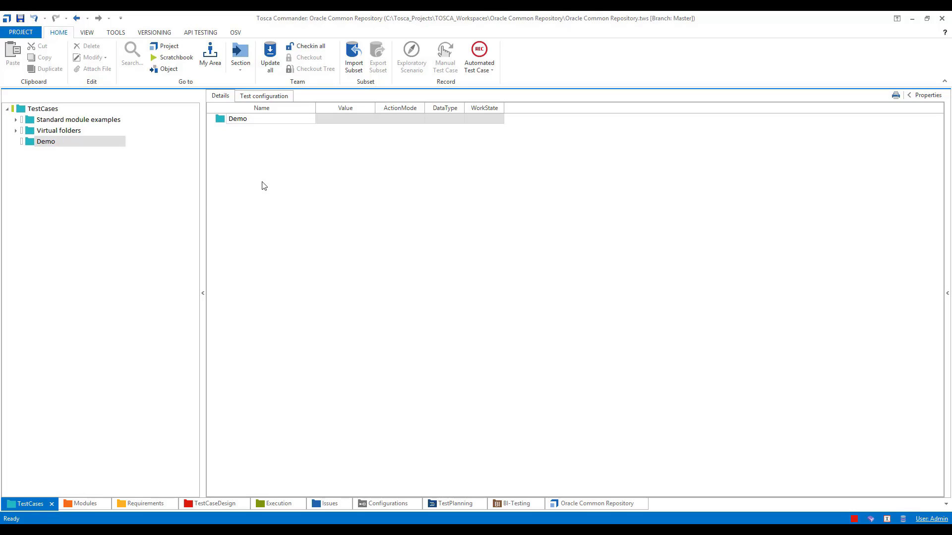
{"action": "left_click", "coordinate": [302, 49]}
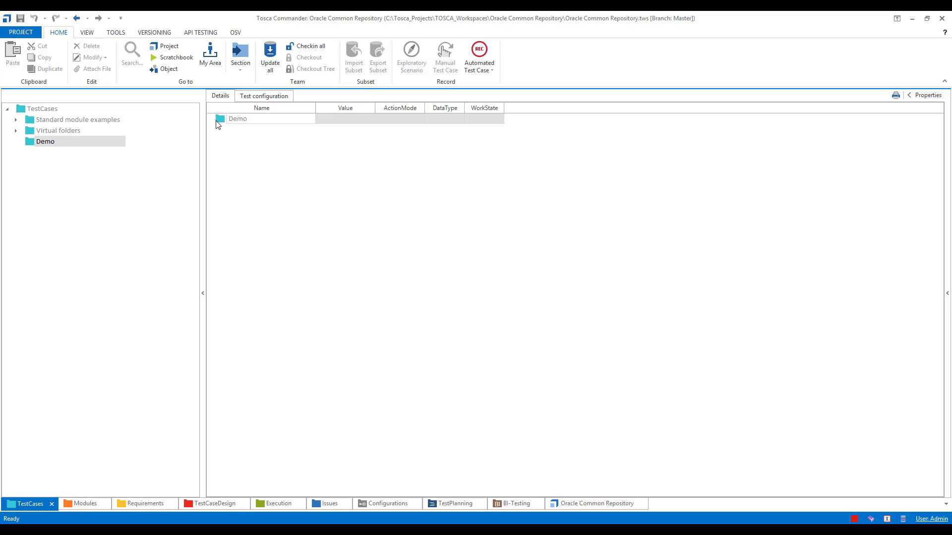
Close the Oracle Common Repository project and begin a new workspace from PROJECT.
{"action": "left_click", "coordinate": [33, 33]}
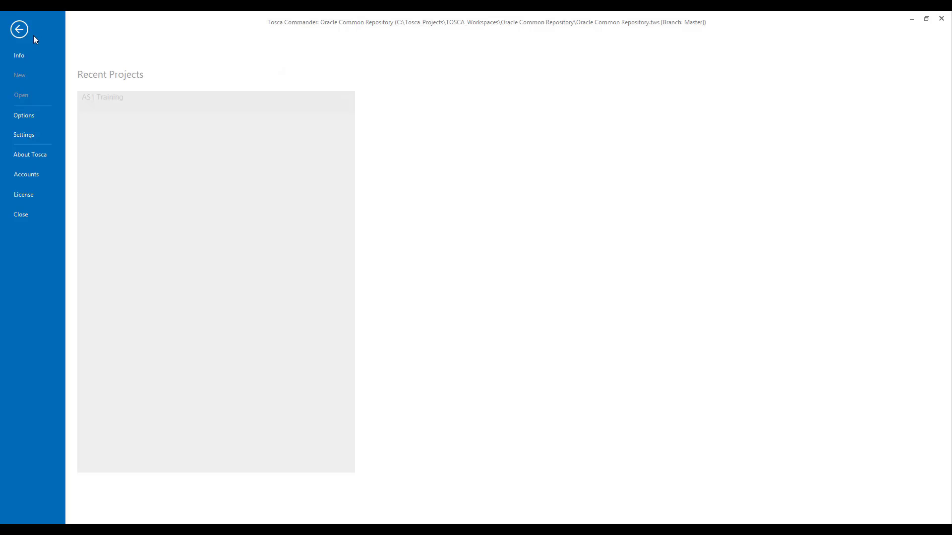
{"action": "left_click", "coordinate": [29, 213]}
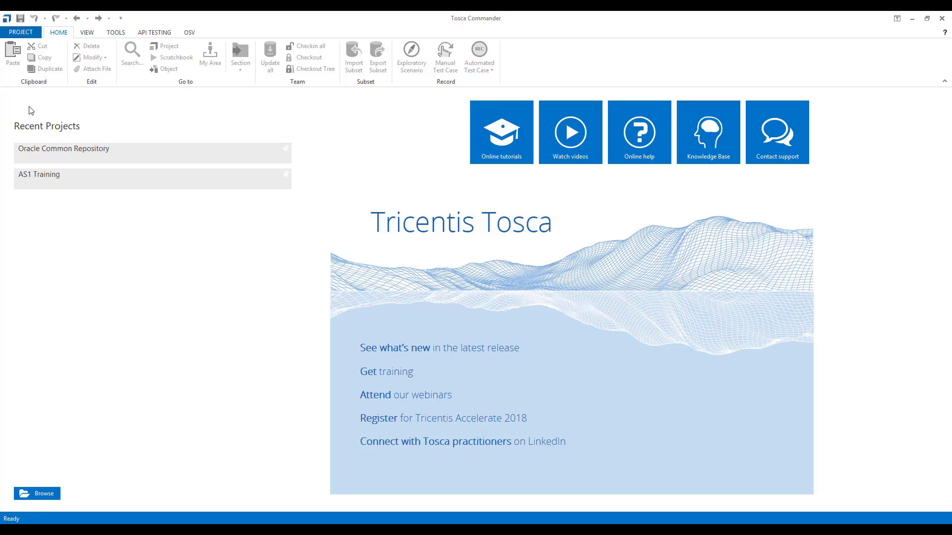
{"action": "left_click", "coordinate": [28, 32]}
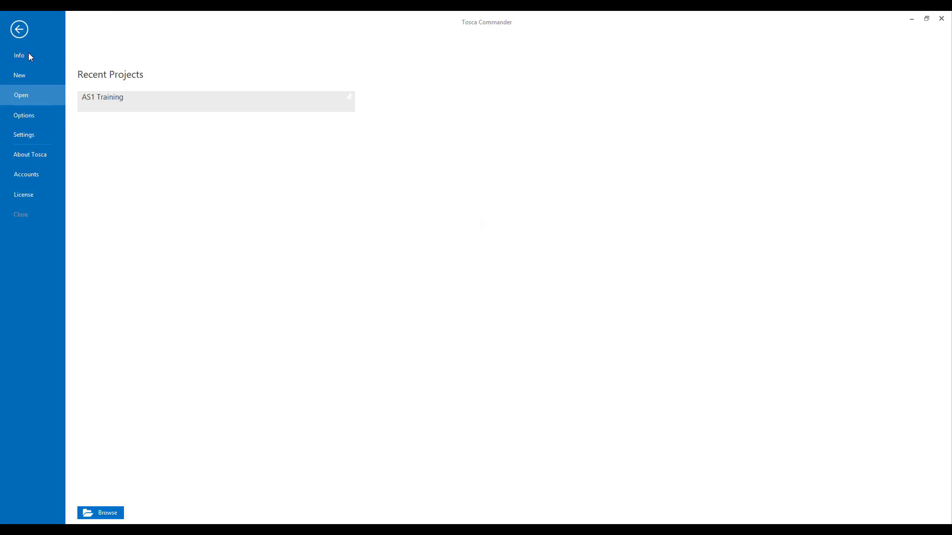
{"action": "left_click", "coordinate": [28, 72]}
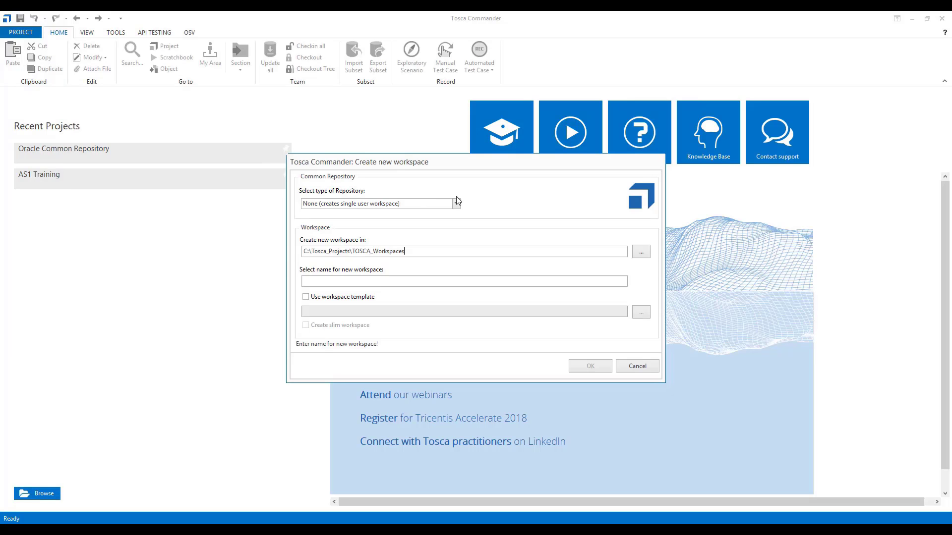
Choose Oracle as the repository type and insert the connection string template.
{"action": "left_click", "coordinate": [456, 203]}
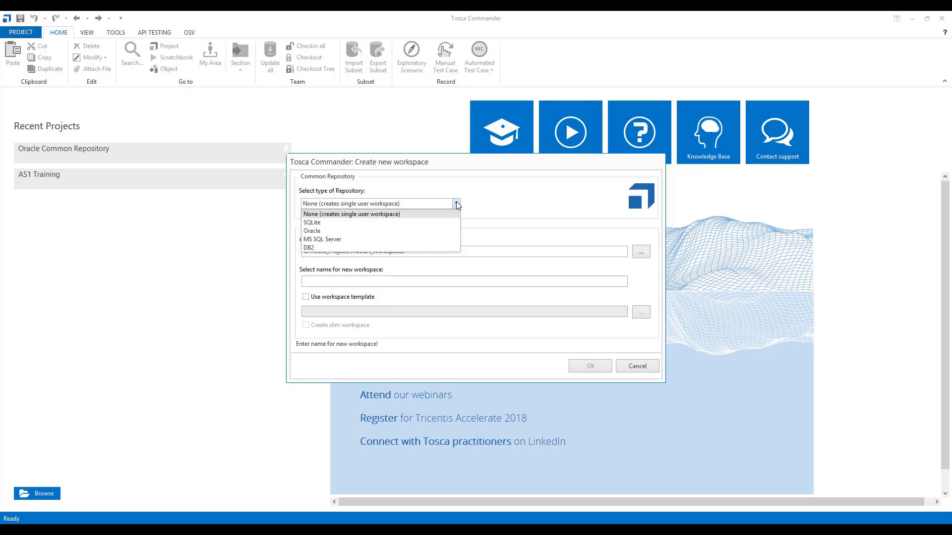
{"action": "left_click", "coordinate": [411, 231]}
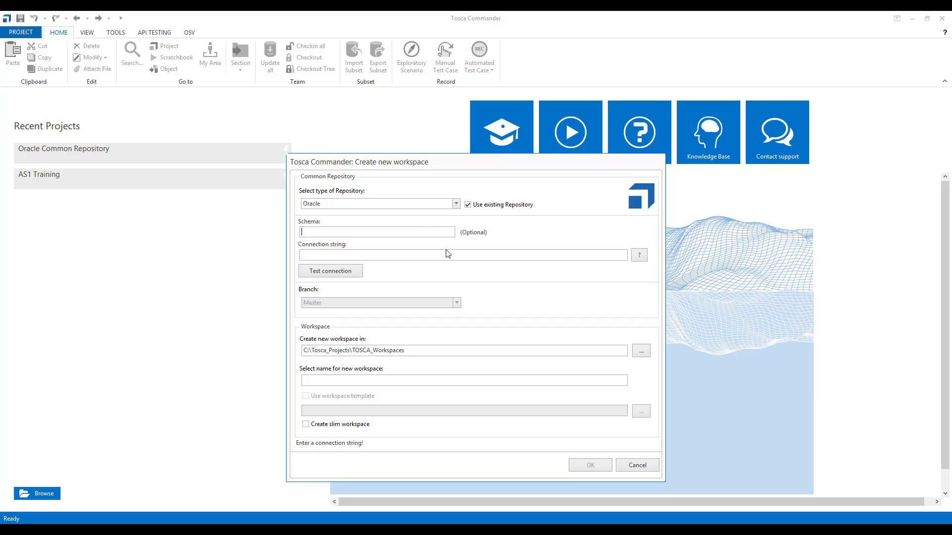
{"action": "left_click", "coordinate": [638, 255]}
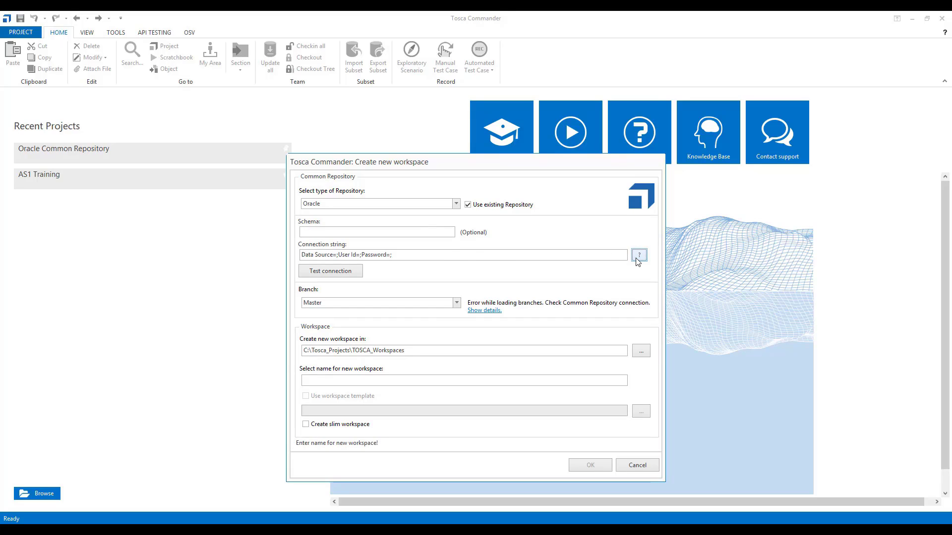
Fill in TRI-NB0631.tricentis.com, the Tosca user id and password, test, and name it 'Oracle User Workspace'.
{"action": "left_click", "coordinate": [336, 254]}
{"action": "type", "text": "TRI-NB"}
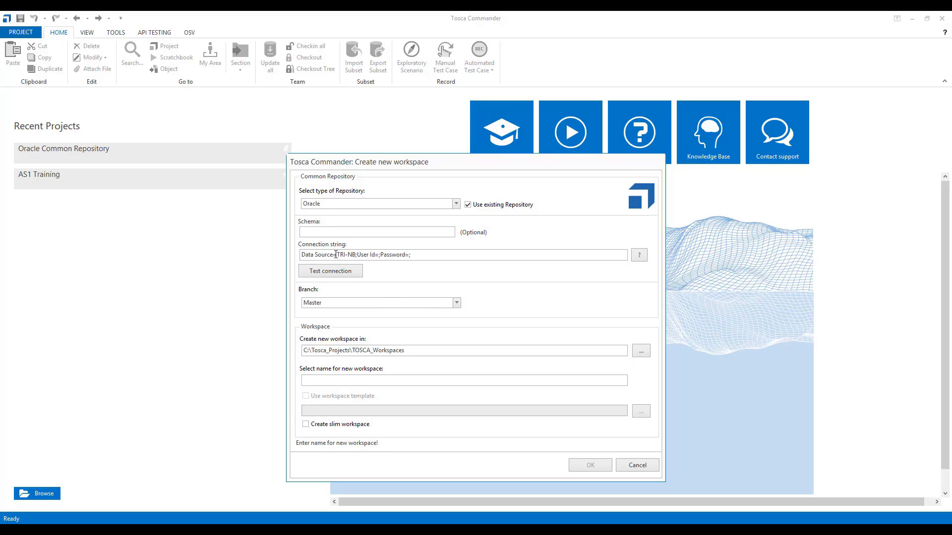
{"action": "type", "text": "0631.tricentis.com"}
{"action": "key", "text": "Right"}
{"action": "key", "text": "Right"}
{"action": "key", "text": "Right"}
{"action": "key", "text": "Right"}
{"action": "key", "text": "Right"}
{"action": "key", "text": "Right"}
{"action": "key", "text": "Right"}
{"action": "key", "text": "Right"}
{"action": "key", "text": "Right"}
{"action": "type", "text": "Tos"}
{"action": "type", "text": "caUser"}
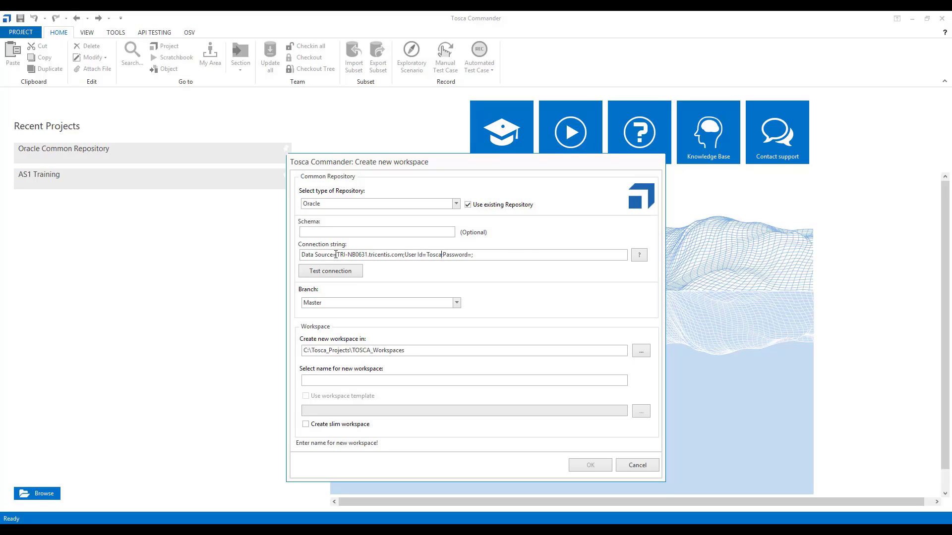
{"action": "key", "text": "Right"}
{"action": "key", "text": "Right"}
{"action": "key", "text": "Right"}
{"action": "key", "text": "Right"}
{"action": "key", "text": "Right"}
{"action": "key", "text": "Right"}
{"action": "key", "text": "Right"}
{"action": "key", "text": "Right"}
{"action": "key", "text": "Right"}
{"action": "key", "text": "Right"}
{"action": "left_click", "coordinate": [349, 273]}
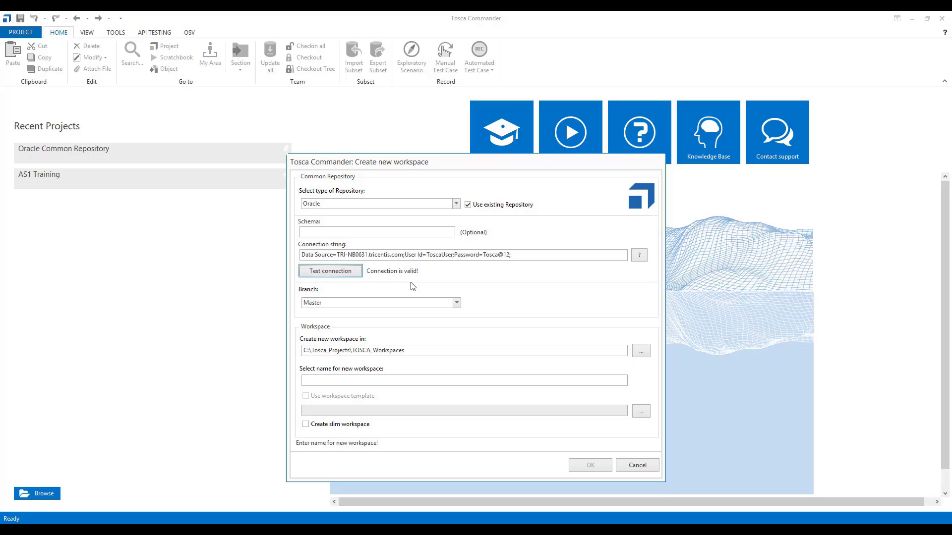
{"action": "left_click", "coordinate": [352, 383]}
{"action": "type", "text": "Oracle User"}
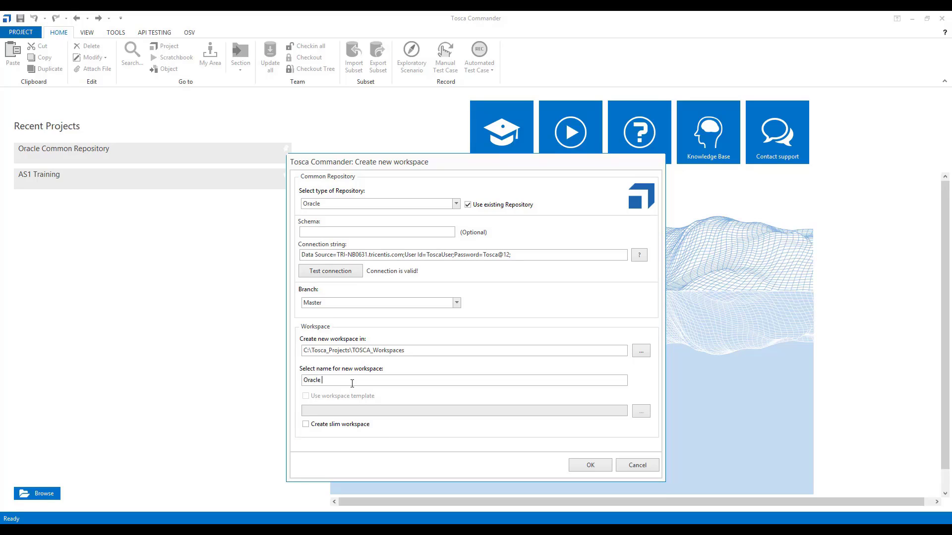
{"action": "type", "text": " Workspace"}
Create the workspace as a slim workspace and log in with the new user's credentials.
{"action": "left_click", "coordinate": [306, 424]}
{"action": "left_click", "coordinate": [594, 466]}
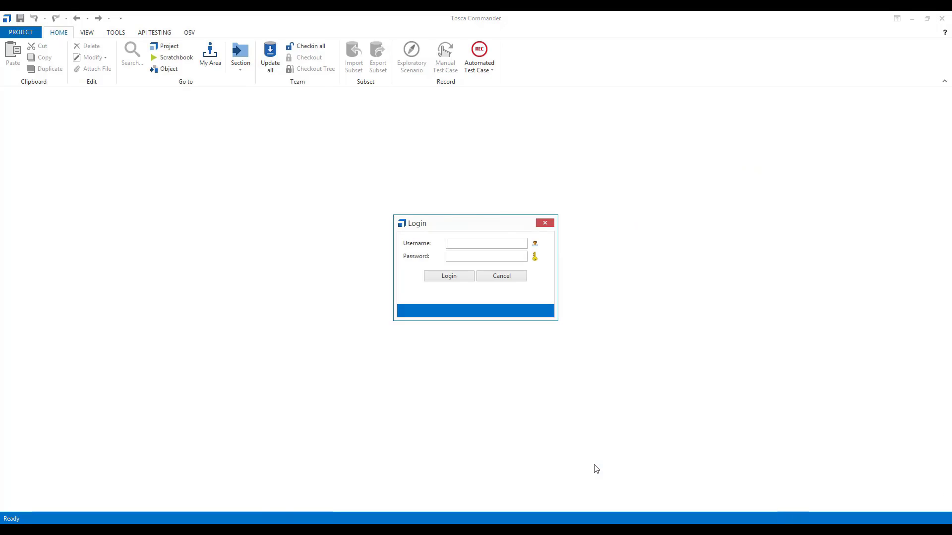
{"action": "type", "text": "Oracle User****"}
{"action": "left_click", "coordinate": [451, 276]}
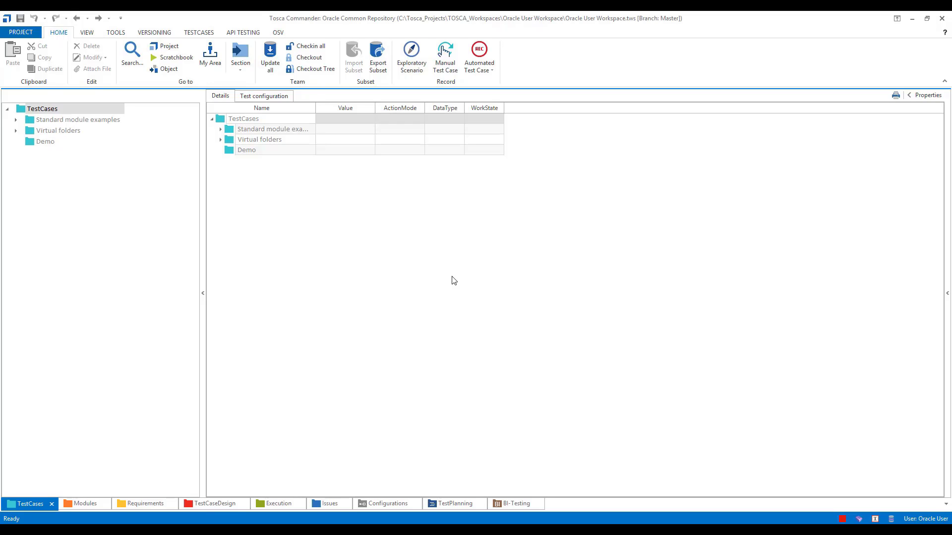
Select the TestCases root folder of the shared tree.
{"action": "left_click", "coordinate": [120, 213]}
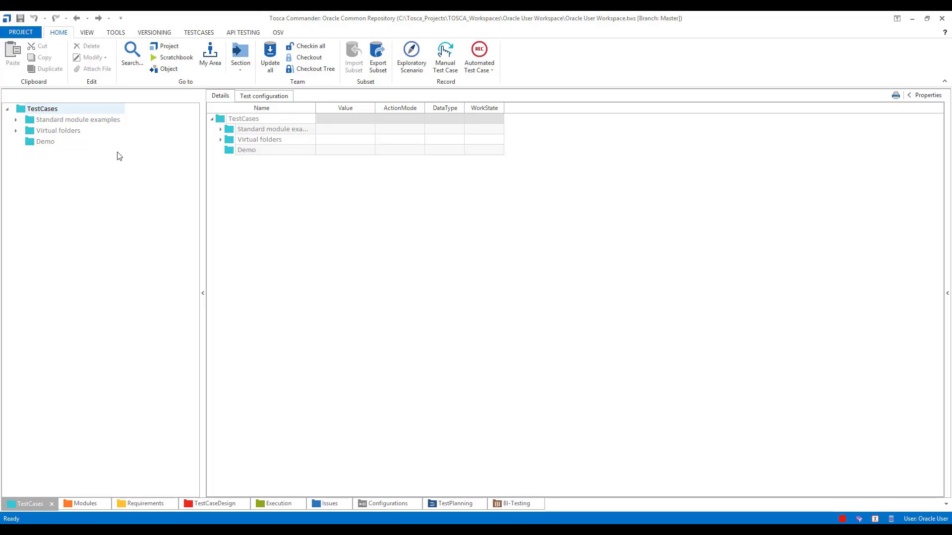
Review the Info page's login, location and Oracle repository details, then return to TestCases.
{"action": "left_click", "coordinate": [26, 32]}
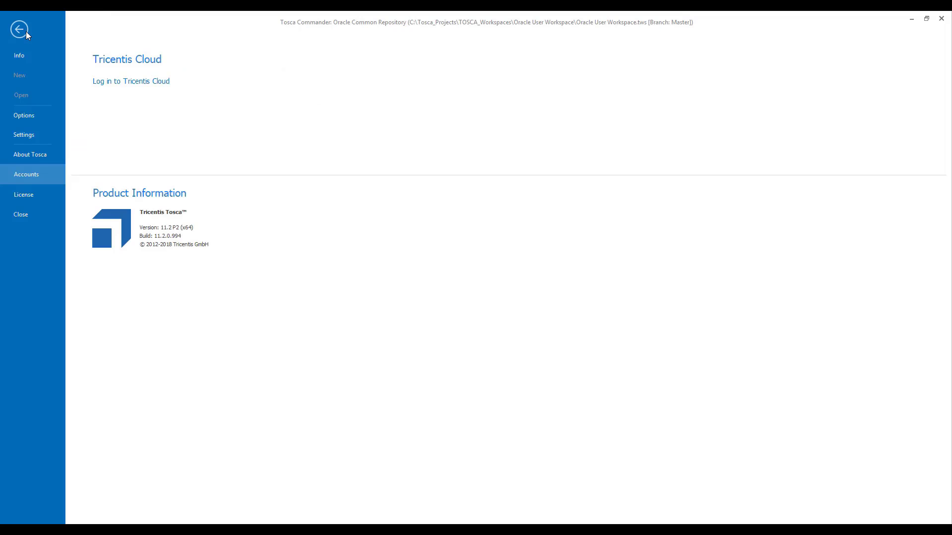
{"action": "left_click", "coordinate": [23, 55]}
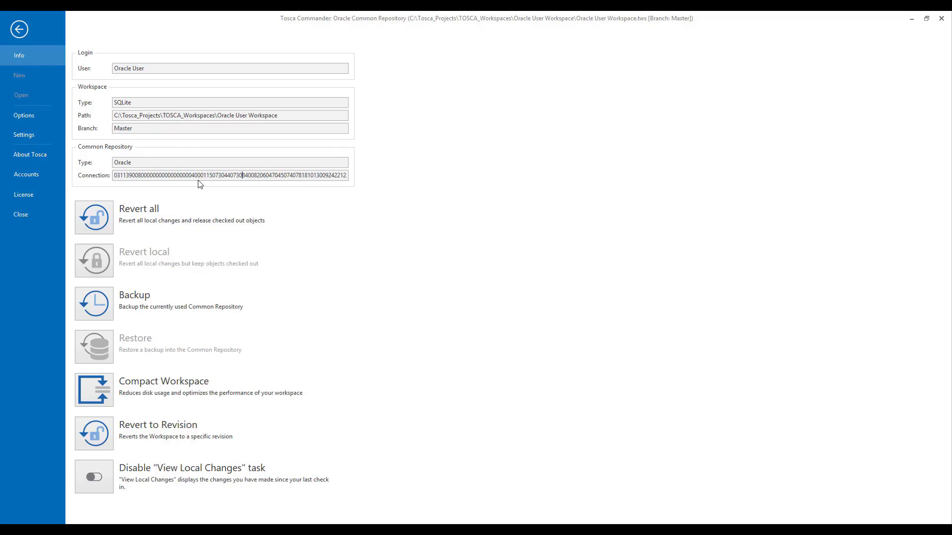
{"action": "left_click", "coordinate": [20, 29]}
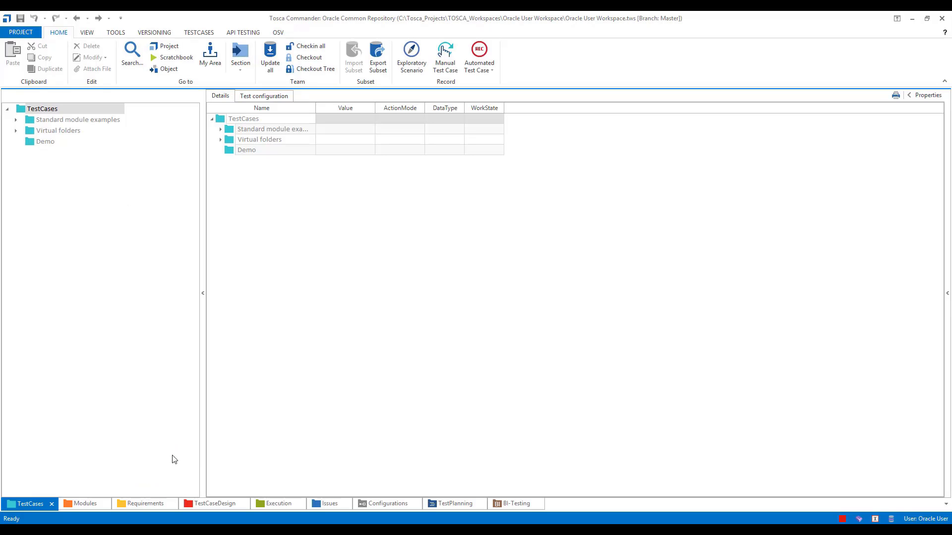
Check out the TestCaseDesign root folder.
{"action": "left_click", "coordinate": [218, 504]}
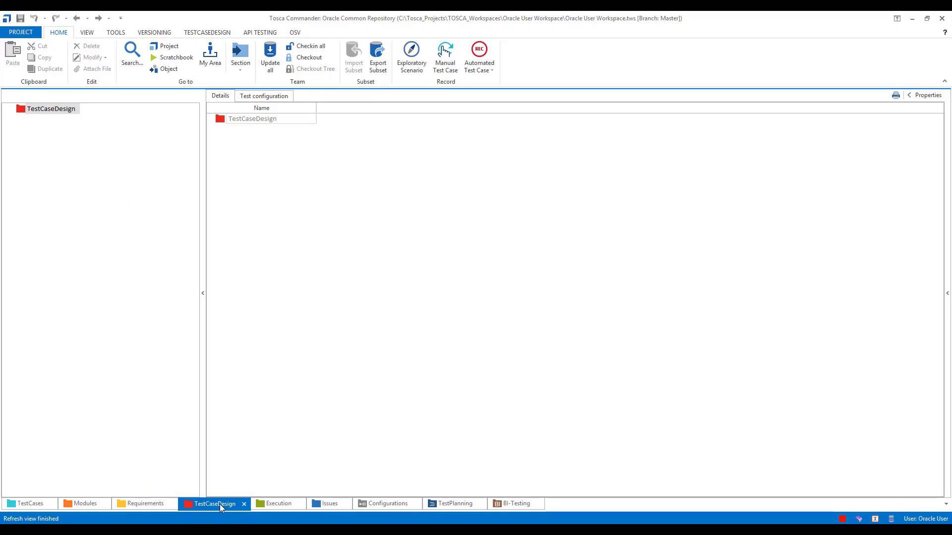
{"action": "right_click", "coordinate": [22, 111]}
{"action": "left_click", "coordinate": [127, 92]}
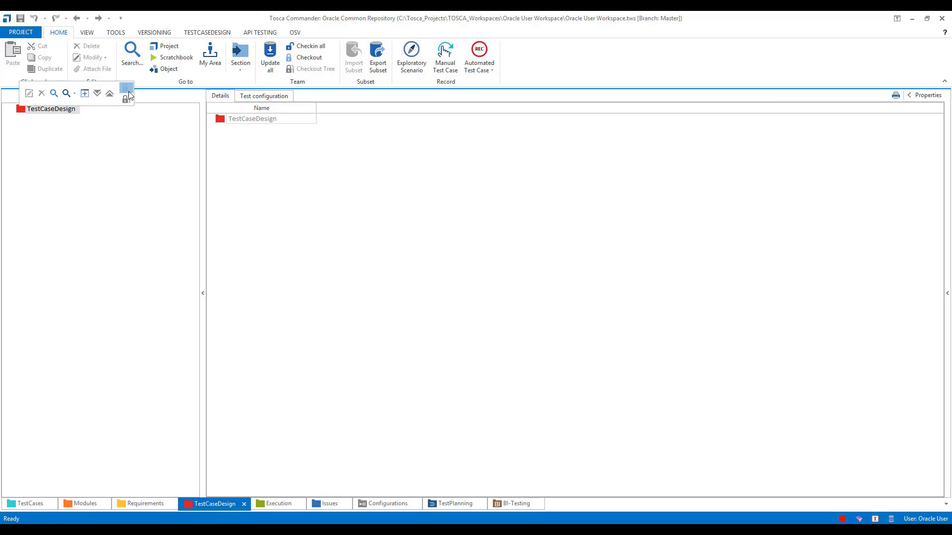
Create a TestSheet named 'TestSheet' under TestCaseDesign and save the workspace.
{"action": "right_click", "coordinate": [23, 112]}
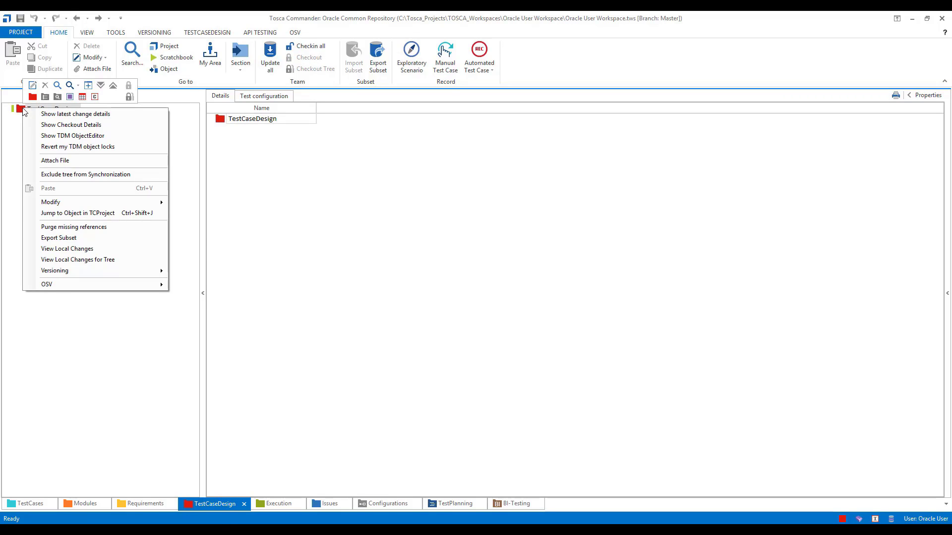
{"action": "left_click", "coordinate": [83, 96]}
{"action": "type", "text": "TestSheet"}
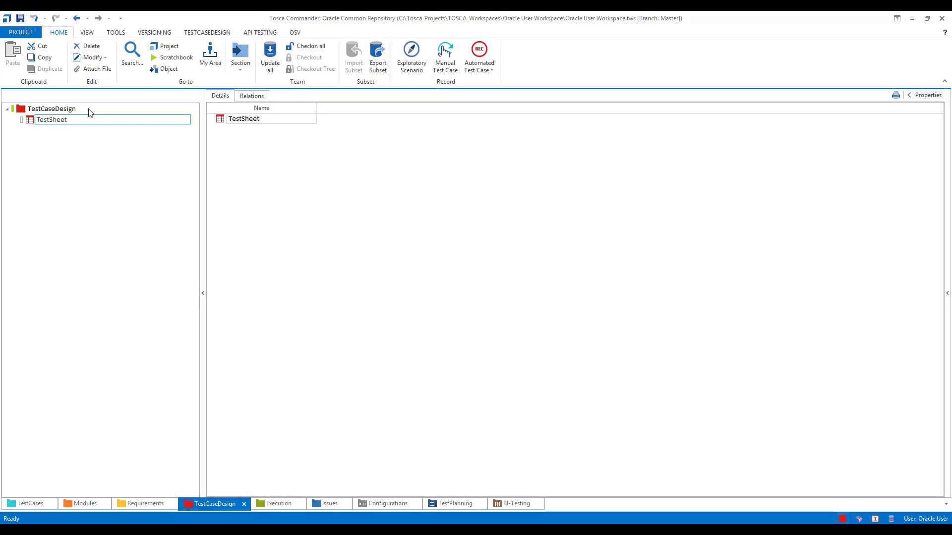
{"action": "left_click", "coordinate": [97, 168]}
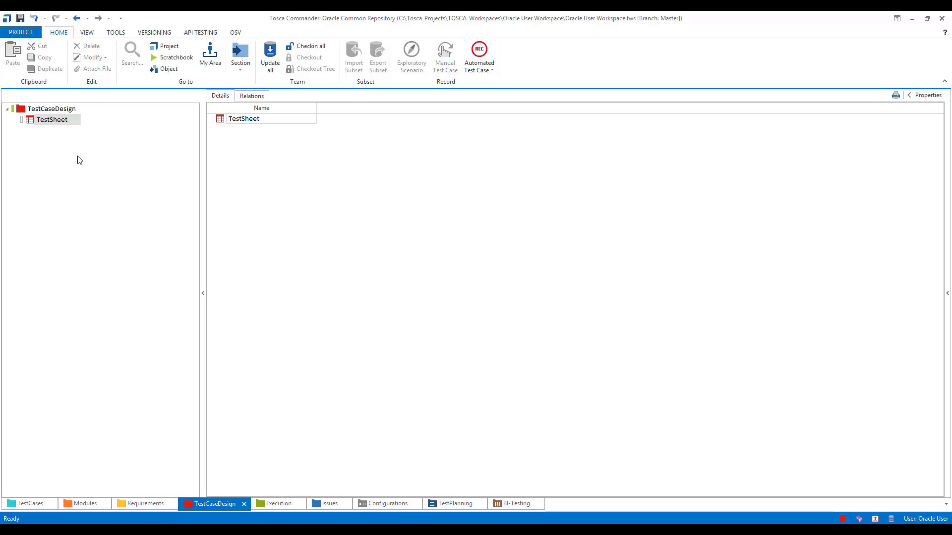
{"action": "left_click", "coordinate": [22, 22]}
Close the Oracle User Workspace, declining to check in all objects.
{"action": "left_click", "coordinate": [28, 35]}
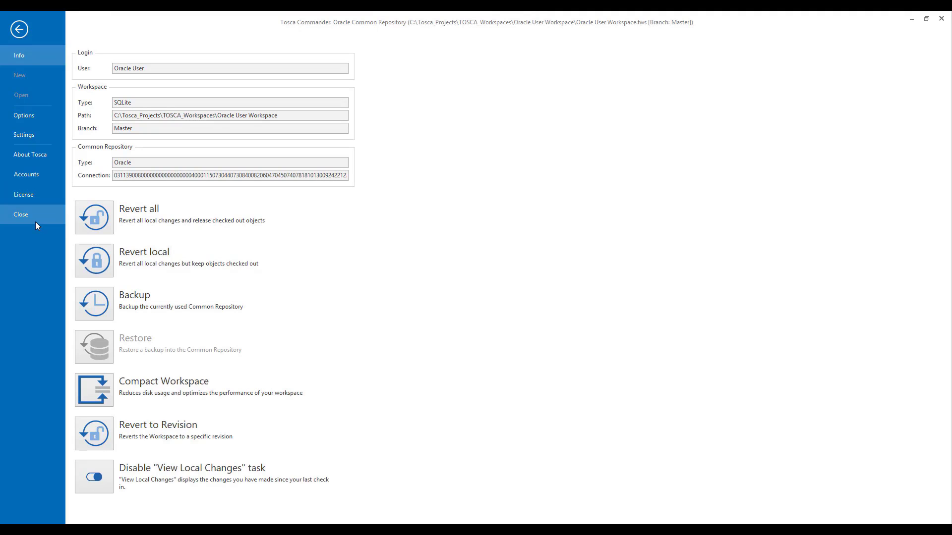
{"action": "left_click", "coordinate": [35, 224]}
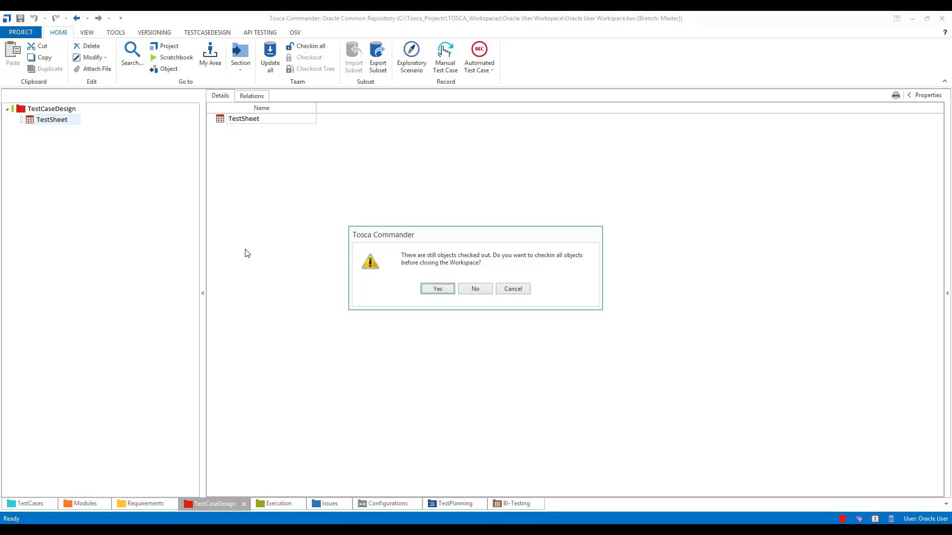
{"action": "left_click", "coordinate": [475, 289]}
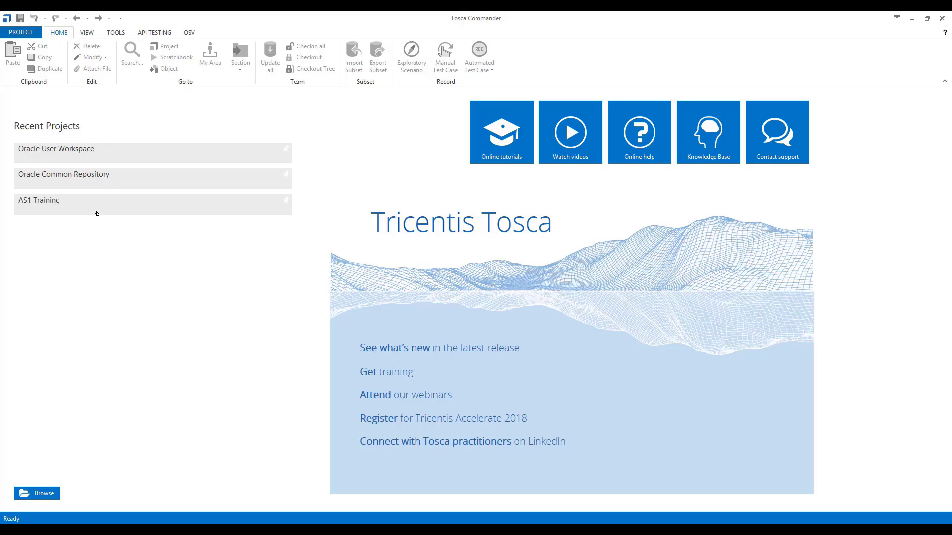
Reopen Oracle Common Repository from Recent Projects, update all, and show the TestCaseDesign folder.
{"action": "left_click", "coordinate": [90, 186]}
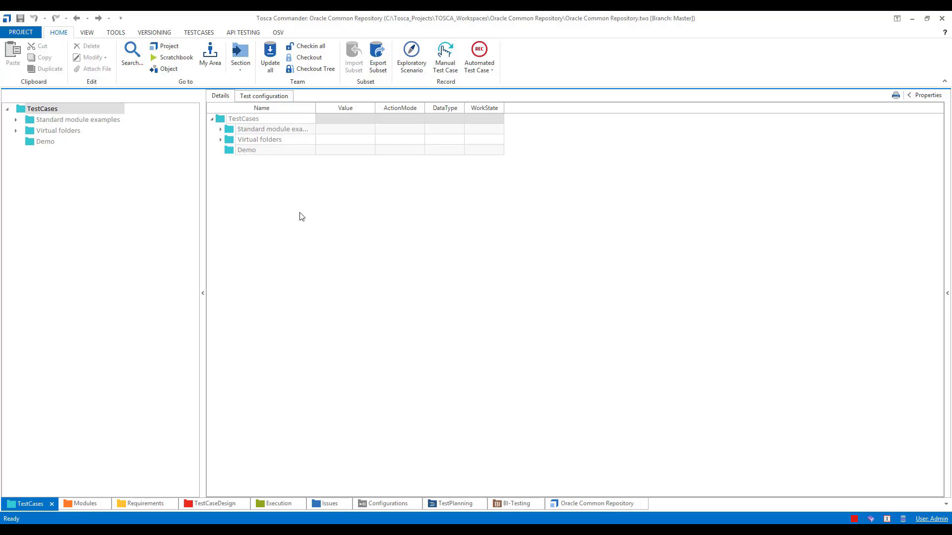
{"action": "left_click", "coordinate": [270, 68]}
{"action": "left_click", "coordinate": [216, 503]}
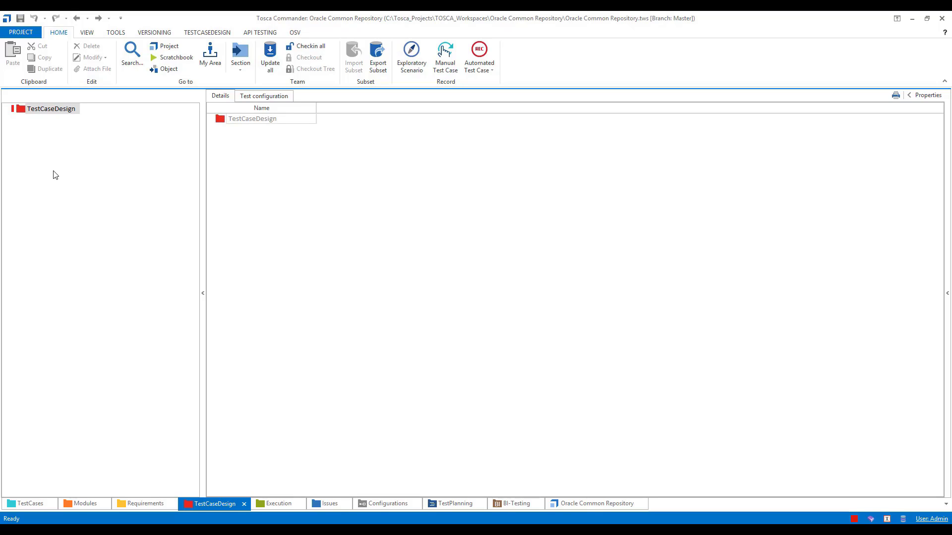
{"action": "right_click", "coordinate": [23, 113]}
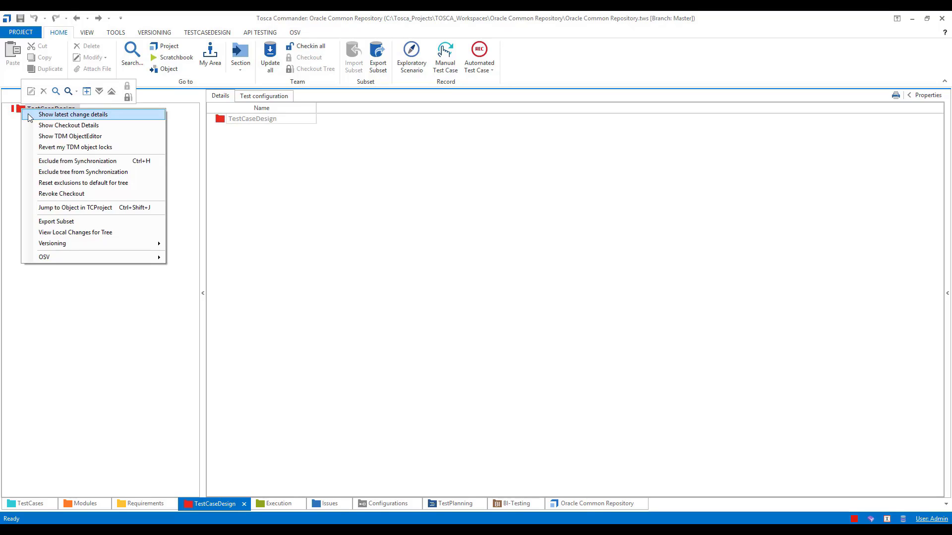
{"action": "left_click", "coordinate": [41, 125]}
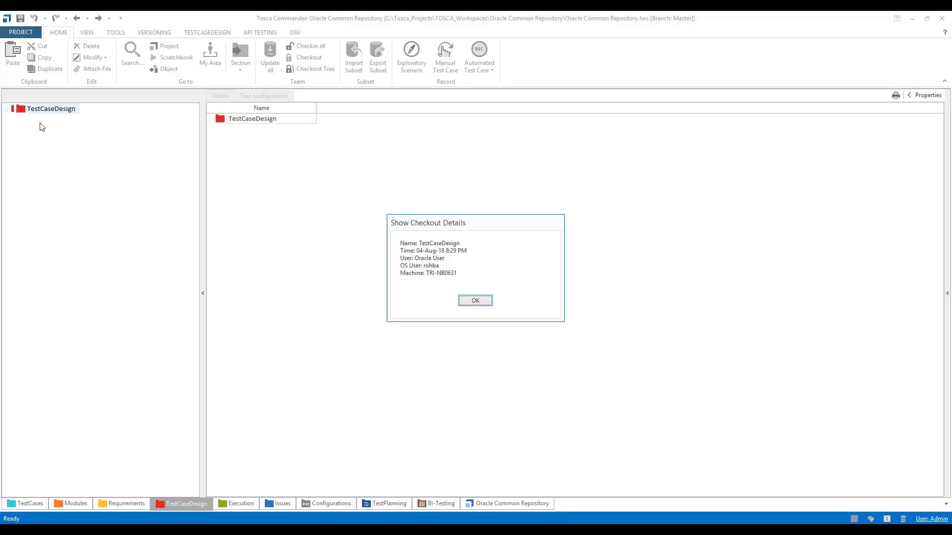
{"action": "left_click", "coordinate": [475, 302]}
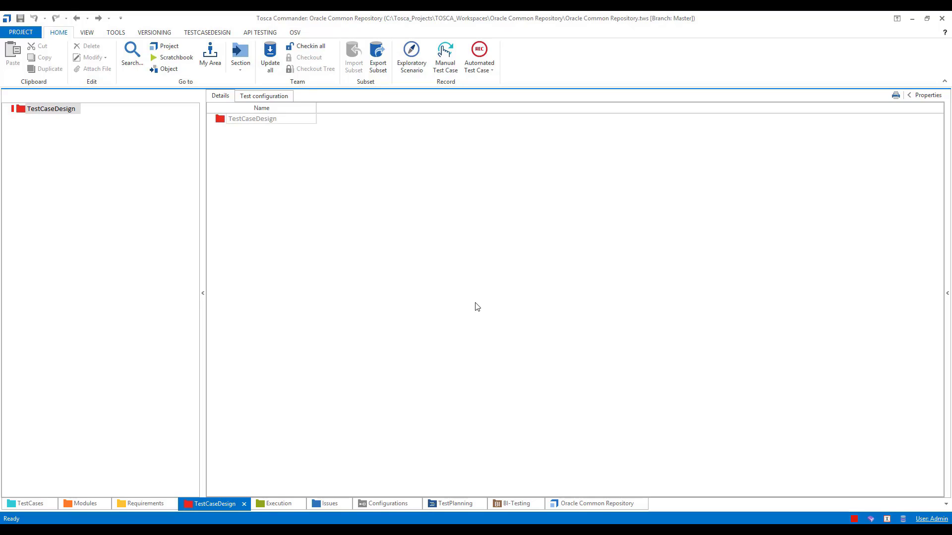
{"action": "right_click", "coordinate": [20, 109]}
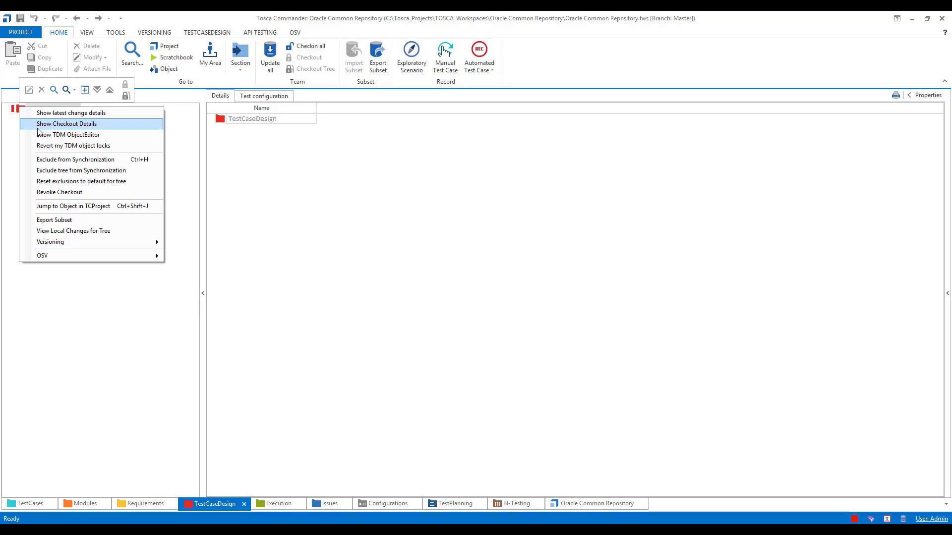
{"action": "left_click", "coordinate": [61, 193]}
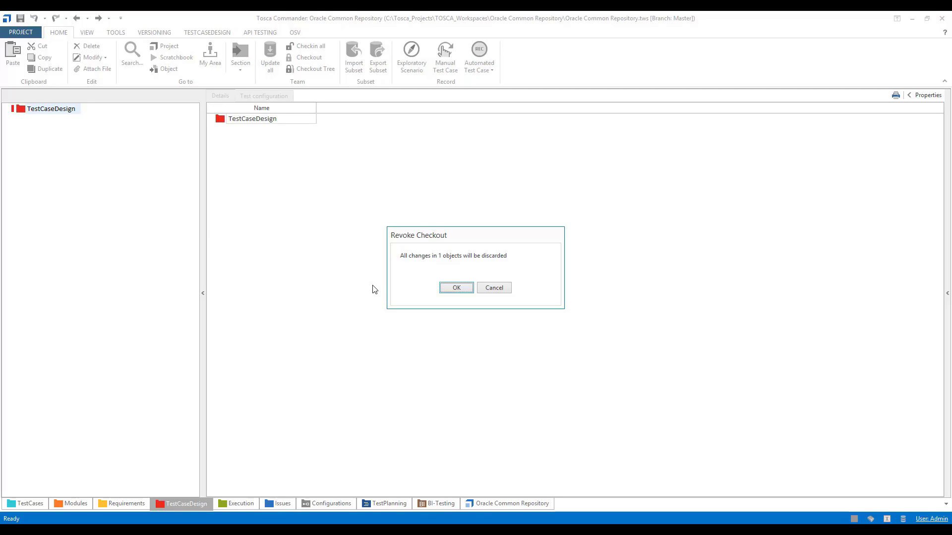
{"action": "left_click", "coordinate": [453, 289]}
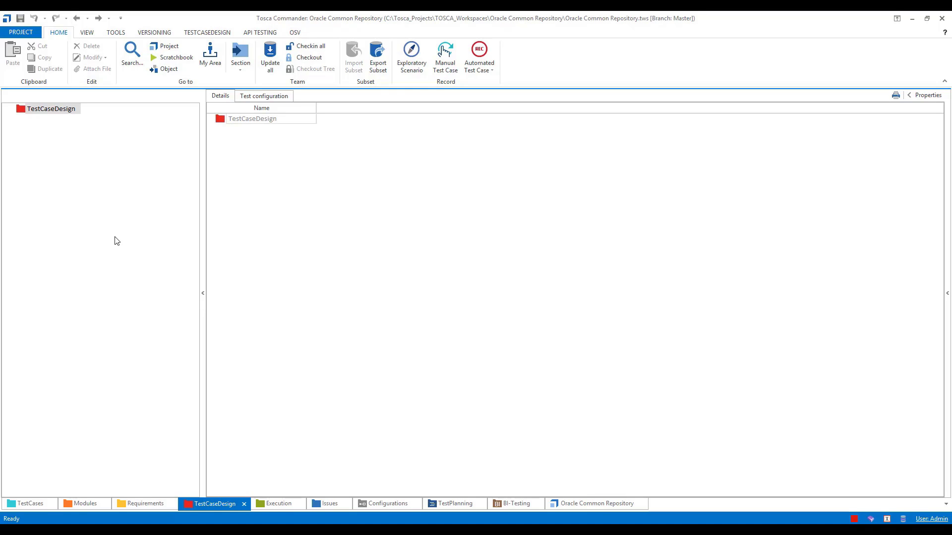
Back up the common repository from PROJECT > Info into the Desktop's New folder.
{"action": "left_click", "coordinate": [24, 32]}
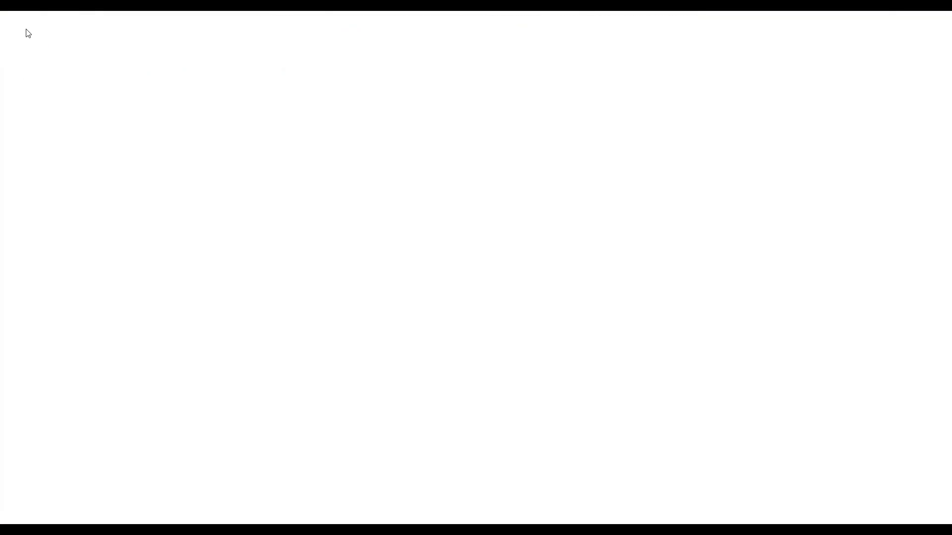
{"action": "left_click", "coordinate": [16, 60]}
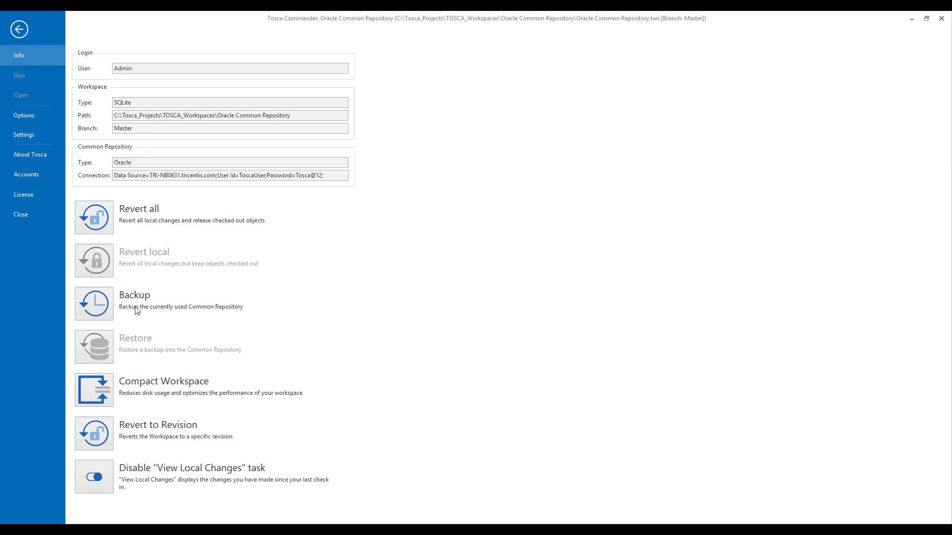
{"action": "left_click", "coordinate": [105, 303]}
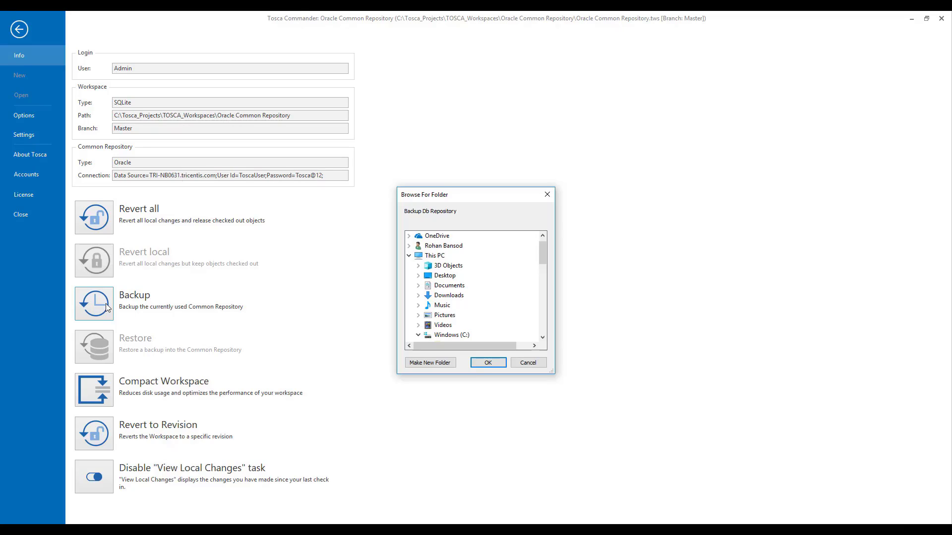
{"action": "left_click", "coordinate": [421, 278]}
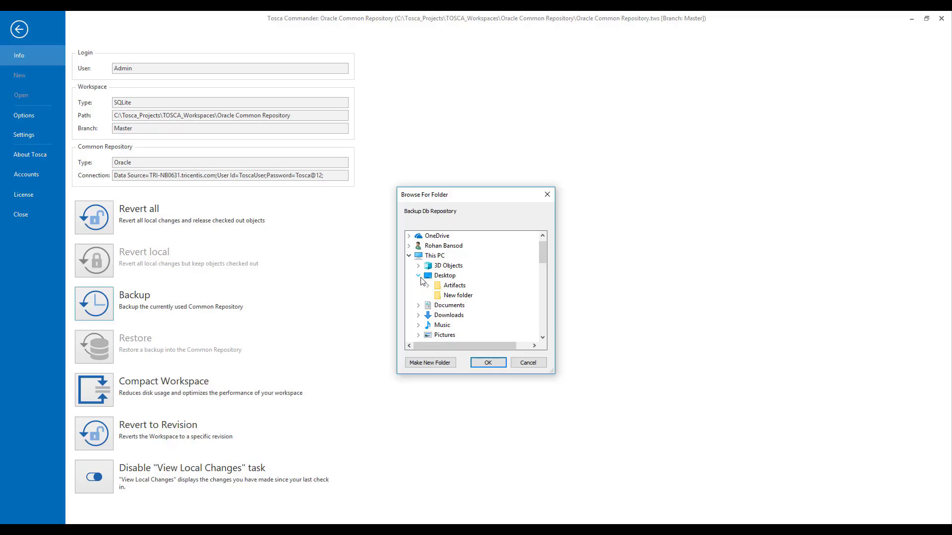
{"action": "left_click", "coordinate": [443, 296]}
{"action": "left_click", "coordinate": [488, 364]}
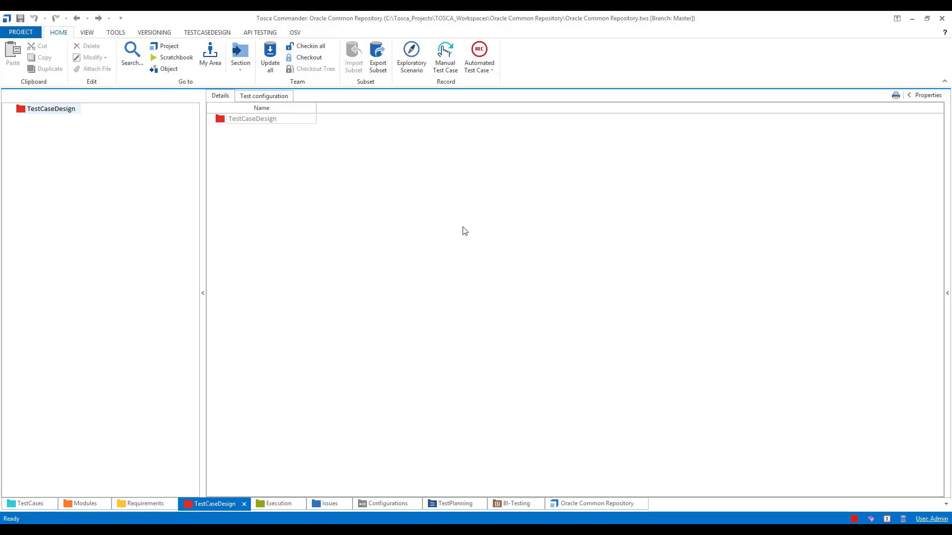
Confirm the 7,641 KB repository dump TDP file is in Desktop\New folder, then close Explorer.
{"action": "left_click", "coordinate": [54, 532]}
{"action": "left_click", "coordinate": [46, 249]}
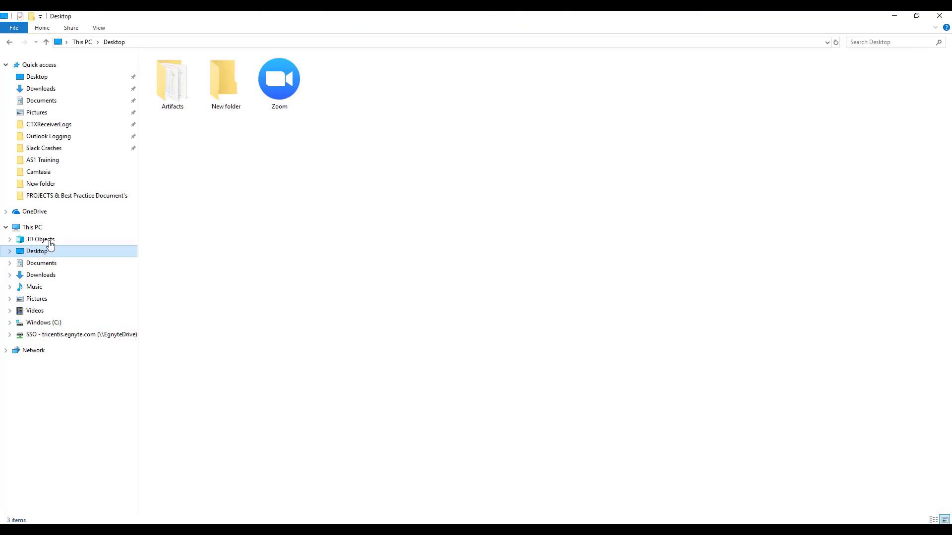
{"action": "left_click", "coordinate": [210, 91]}
{"action": "double_click", "coordinate": [210, 91]}
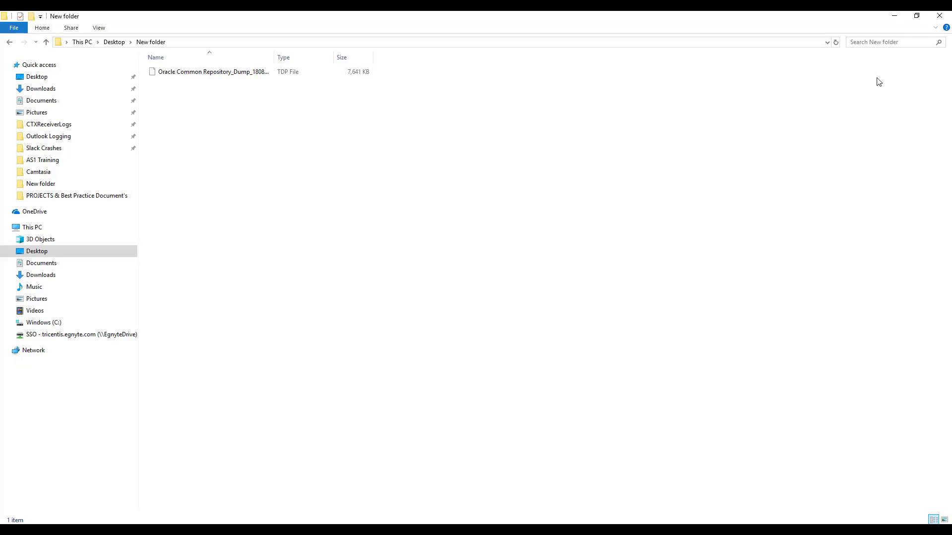
{"action": "left_click", "coordinate": [939, 18]}
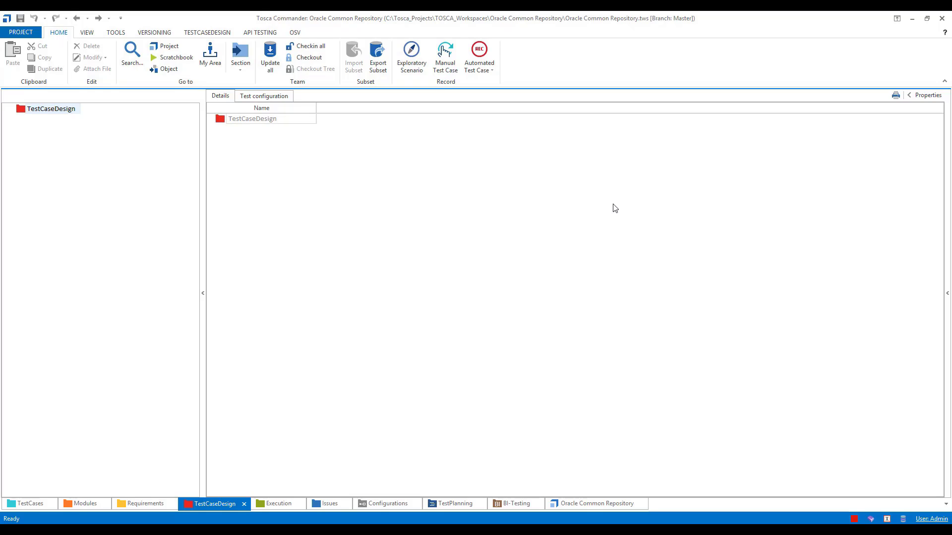
Close the repository workspace and reopen the PROJECT page showing only Restore.
{"action": "left_click", "coordinate": [32, 34]}
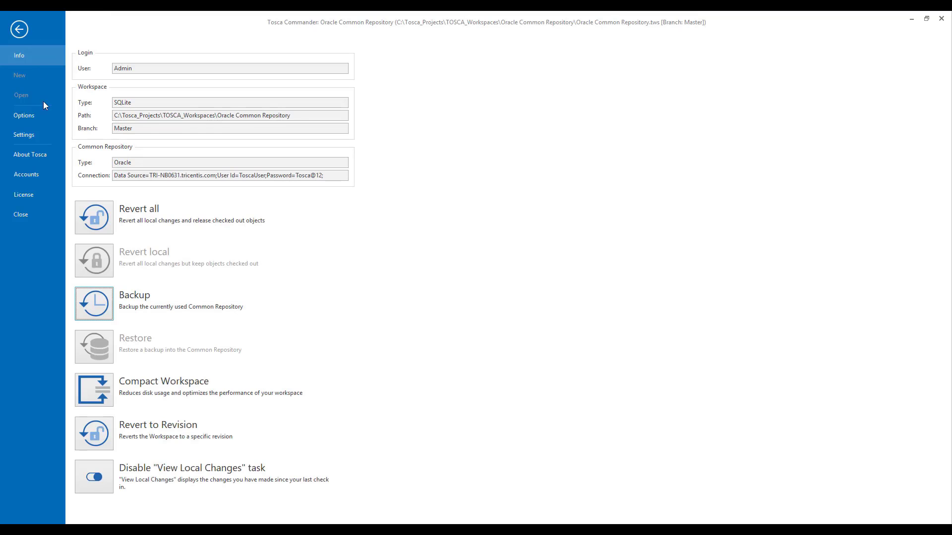
{"action": "left_click", "coordinate": [20, 216]}
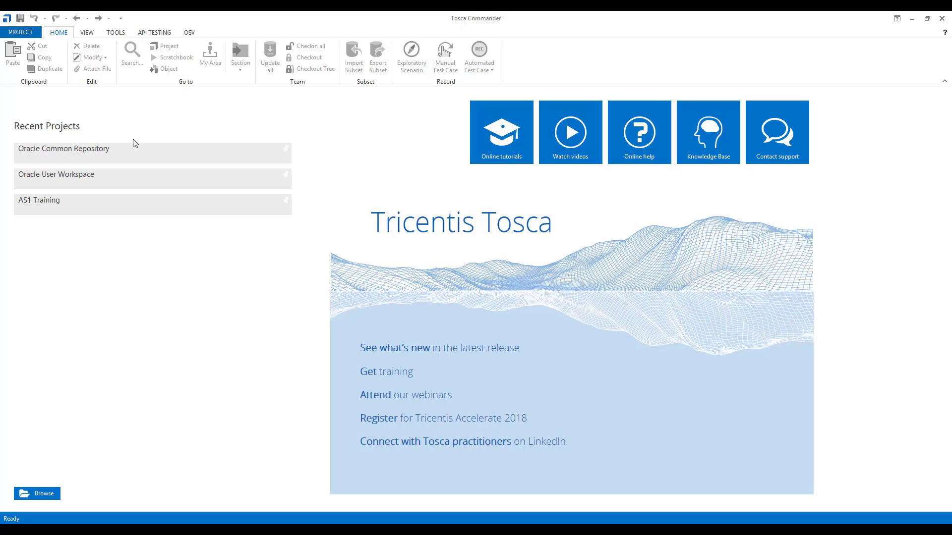
{"action": "left_click", "coordinate": [28, 31]}
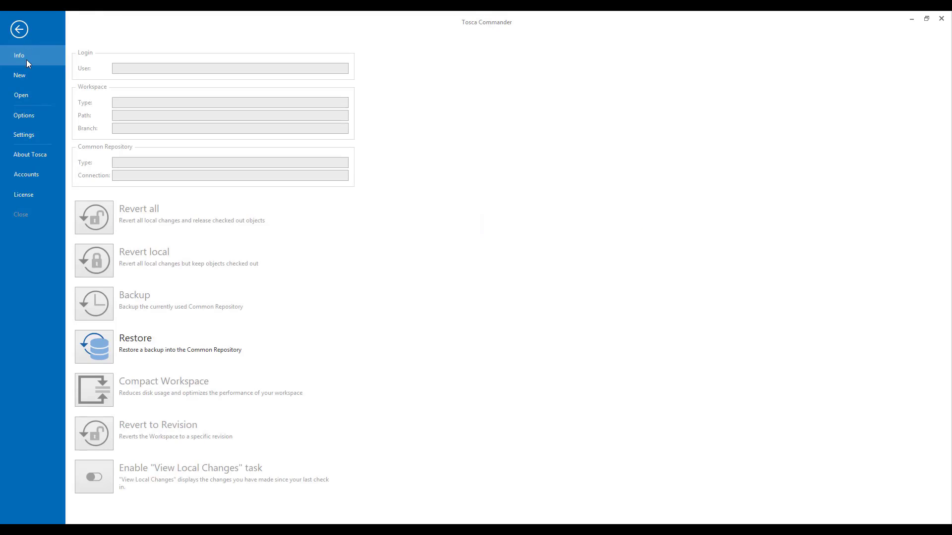
Start a restore, accept the data-discard warning, and choose the .tdp dump in Desktop\New folder.
{"action": "left_click", "coordinate": [100, 353]}
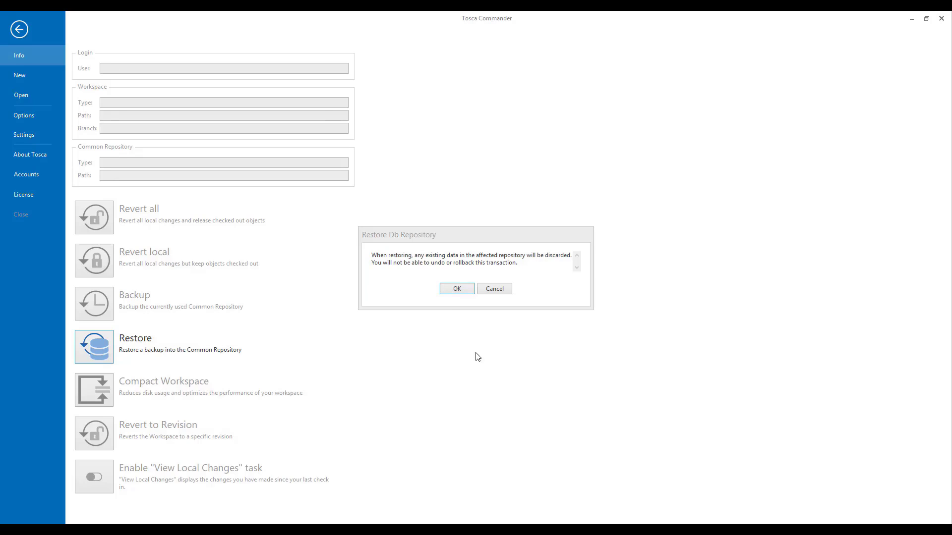
{"action": "left_click", "coordinate": [455, 290]}
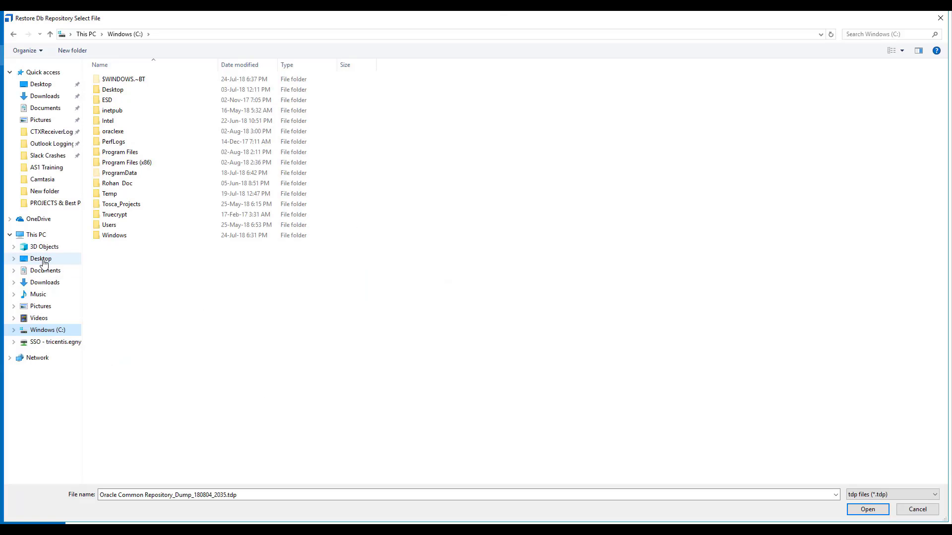
{"action": "left_click", "coordinate": [44, 261]}
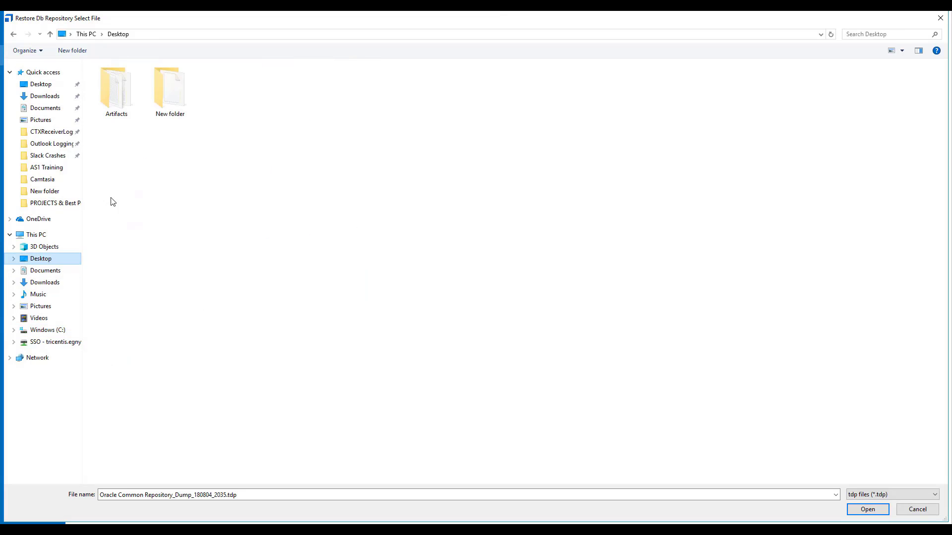
{"action": "double_click", "coordinate": [171, 97]}
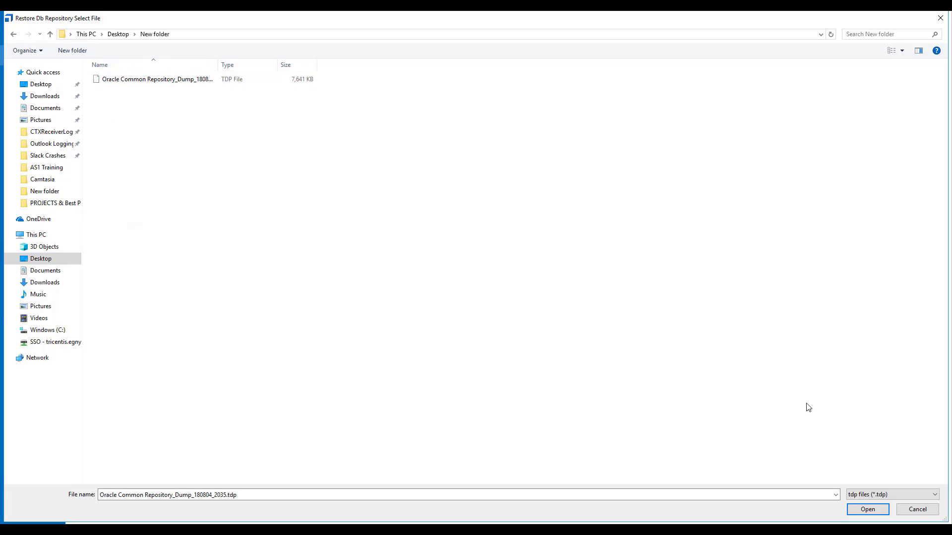
{"action": "left_click", "coordinate": [865, 509]}
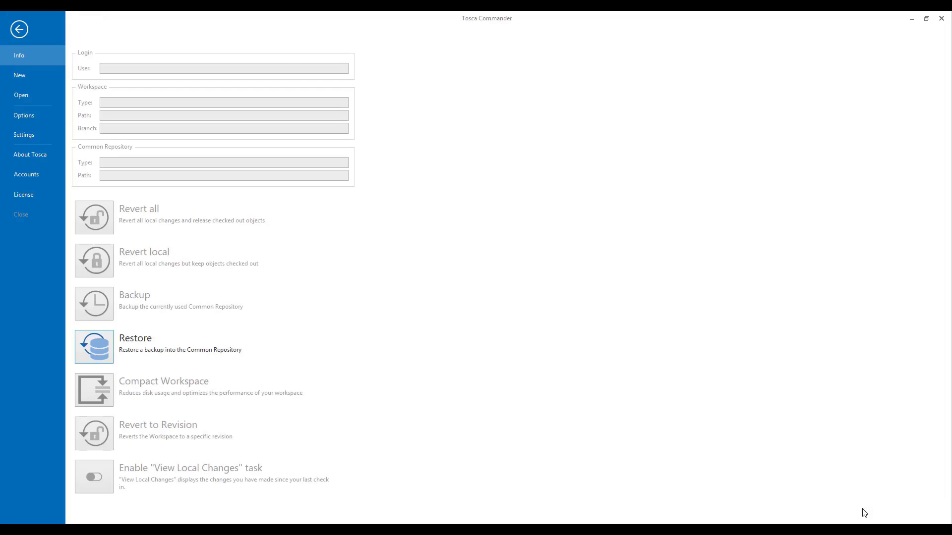
Connect to Oracle at TRI-NB0631.tricentis.com with the repository user ID and password, test, and restore.
{"action": "left_click_drag", "start_coordinate": [171, 23], "coordinate": [487, 192]}
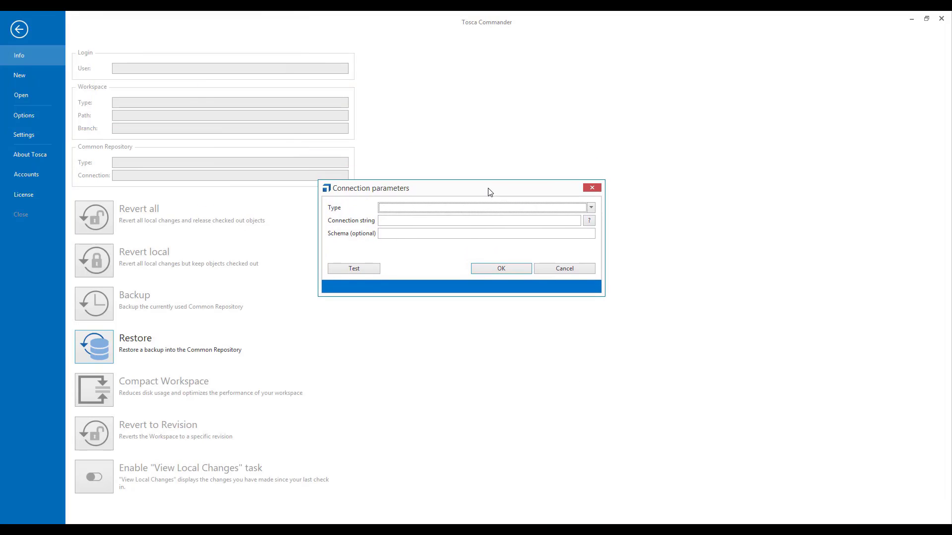
{"action": "left_click", "coordinate": [593, 209]}
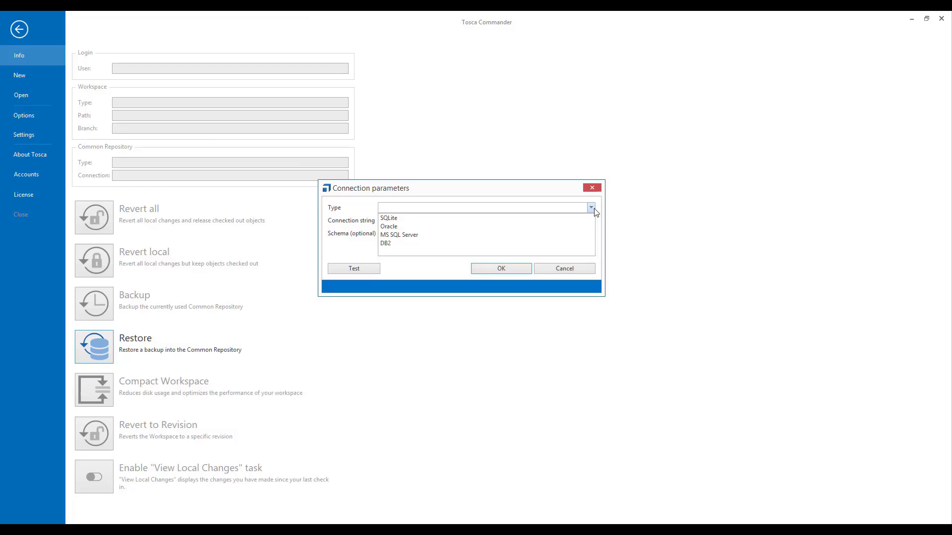
{"action": "left_click", "coordinate": [467, 226]}
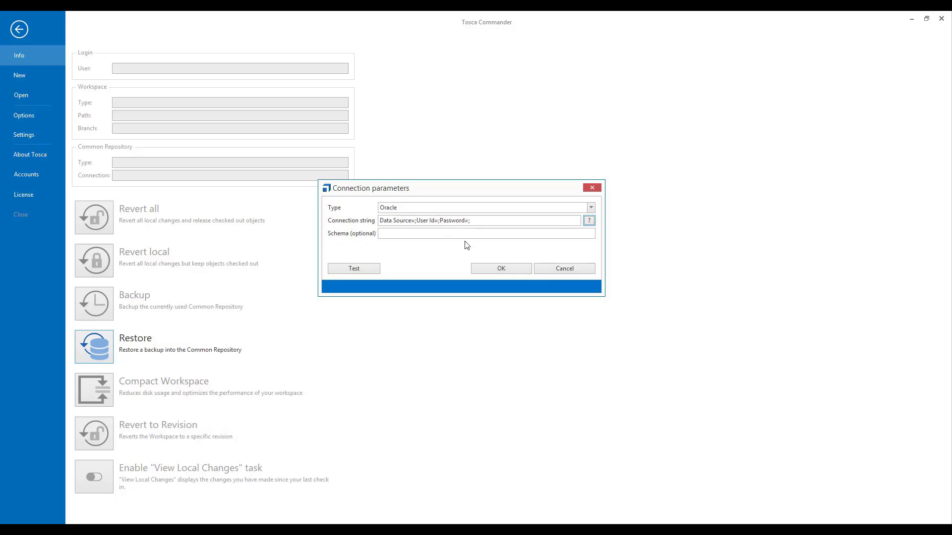
{"action": "left_click", "coordinate": [413, 221]}
{"action": "type", "text": "TRI-NB0631.tr"}
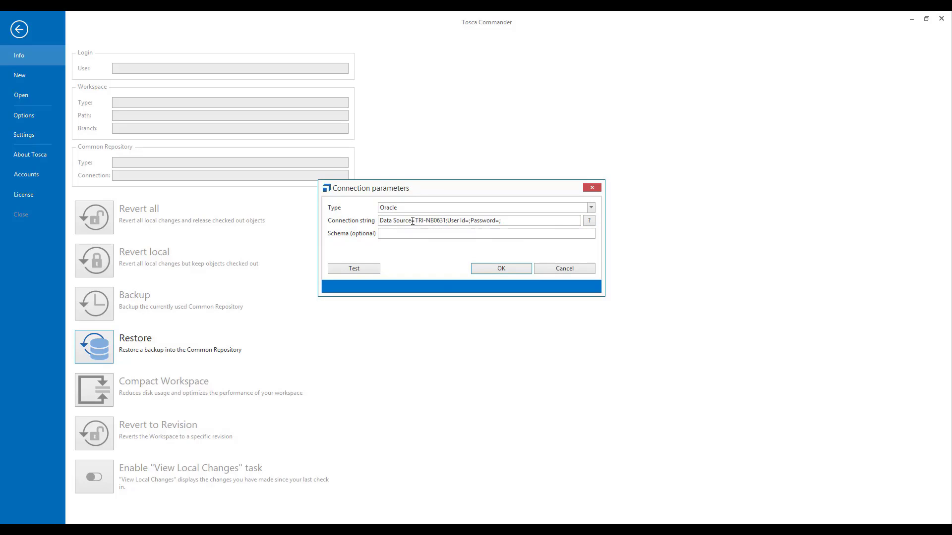
{"action": "type", "text": "icentis.com;"}
{"action": "key", "text": "Right"}
{"action": "key", "text": "Right"}
{"action": "key", "text": "Right"}
{"action": "key", "text": "Right"}
{"action": "key", "text": "Right"}
{"action": "key", "text": "Right"}
{"action": "key", "text": "Right"}
{"action": "key", "text": "Right"}
{"action": "type", "text": "ToscaUser"}
{"action": "key", "text": "Right"}
{"action": "key", "text": "Right"}
{"action": "key", "text": "Right"}
{"action": "key", "text": "Right"}
{"action": "key", "text": "Right"}
{"action": "key", "text": "Right"}
{"action": "key", "text": "Right"}
{"action": "key", "text": "Right"}
{"action": "key", "text": "Right"}
{"action": "key", "text": "Right"}
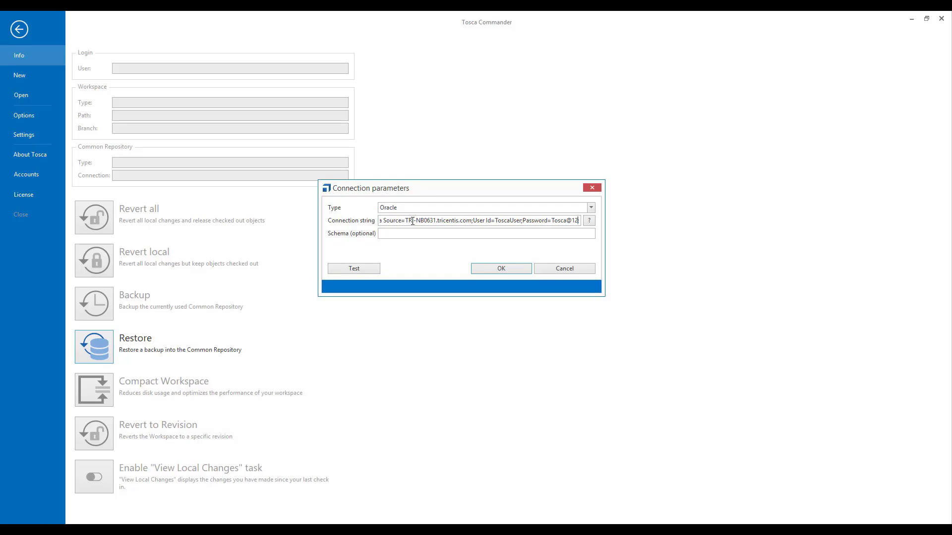
{"action": "left_click", "coordinate": [358, 272]}
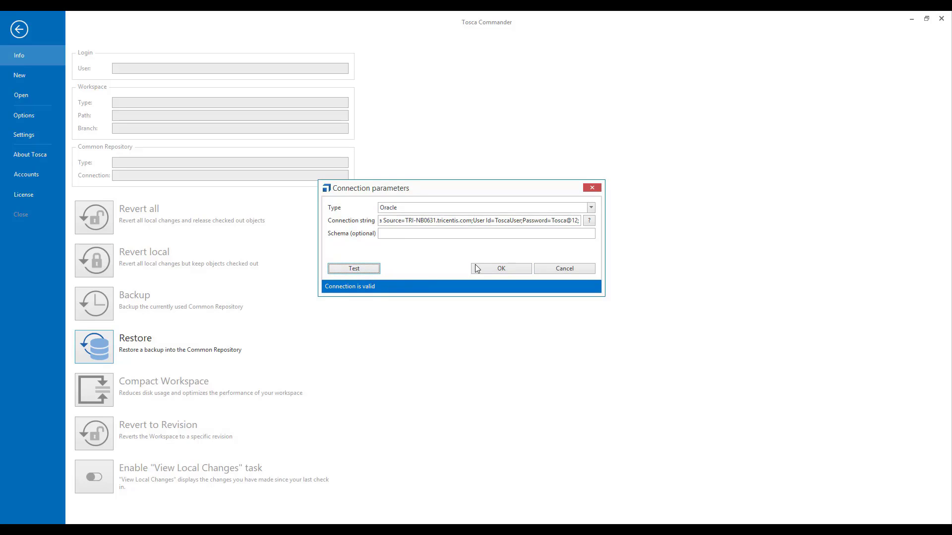
{"action": "left_click", "coordinate": [495, 271]}
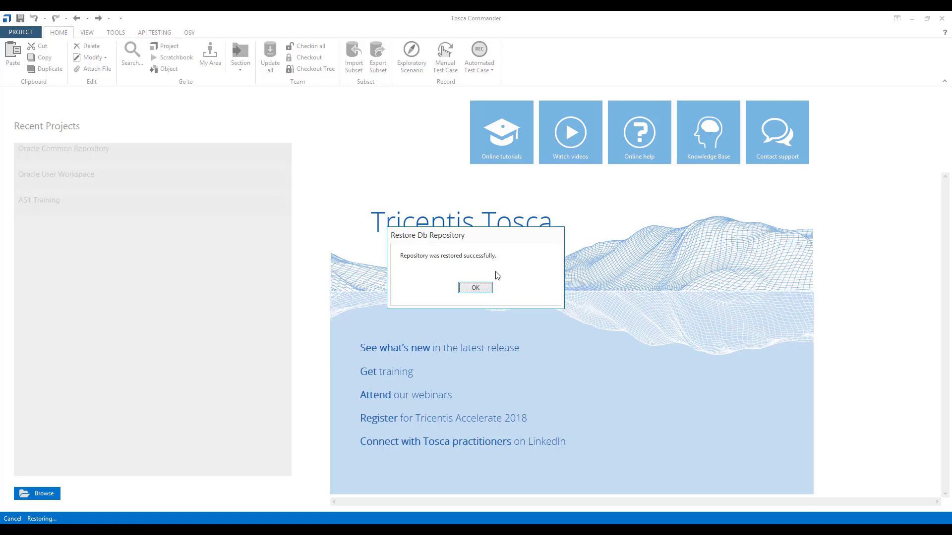
{"action": "left_click", "coordinate": [474, 288]}
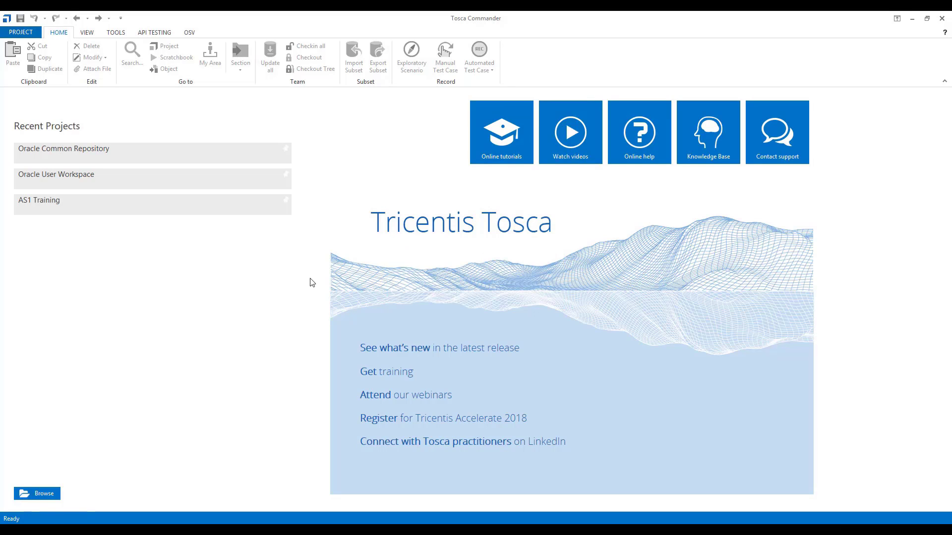